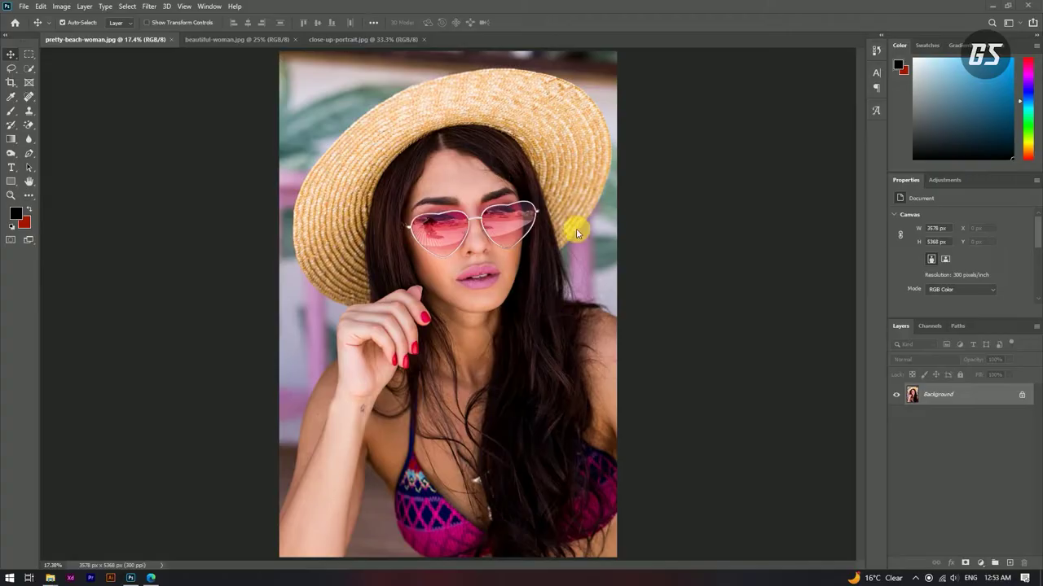
# Duplicate the Background layer and name the copy 'Color GraDING'.
pyautogui.scroll(3, 496, 236)
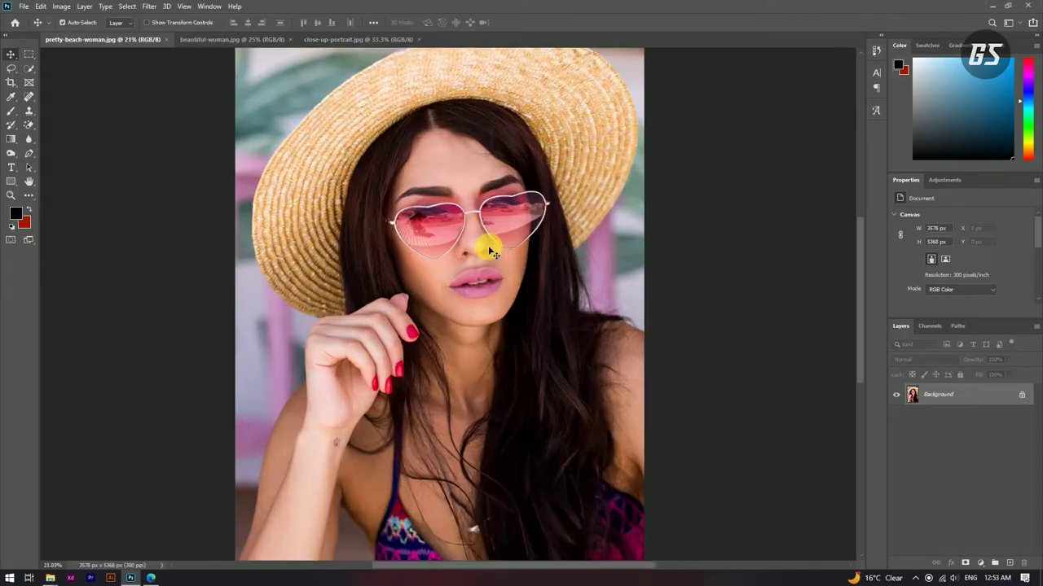
pyautogui.scroll(-3, 495, 236)
pyautogui.scroll(1, 537, 233)
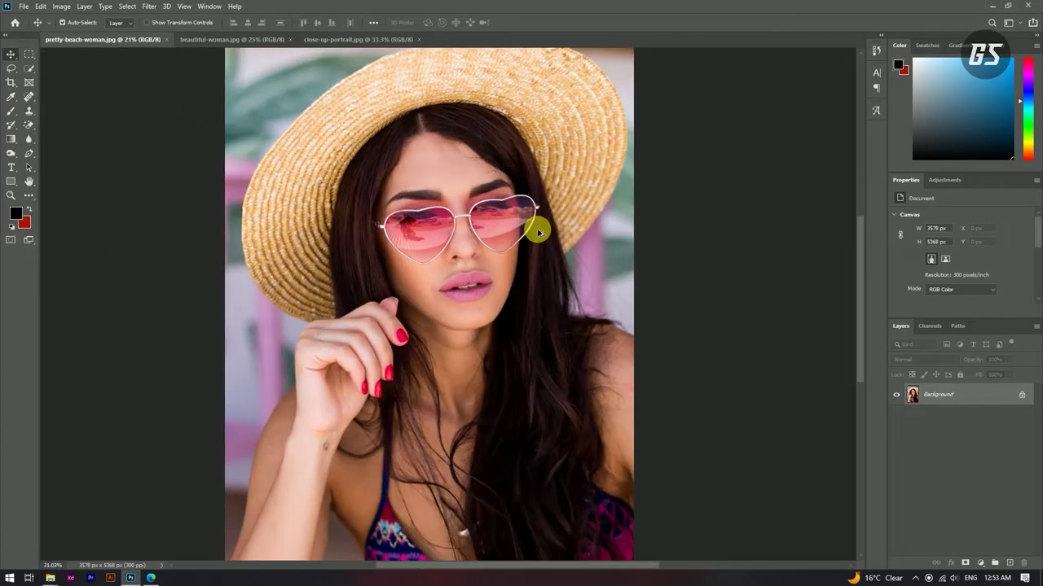
pyautogui.hotkey('ctrl', '0')
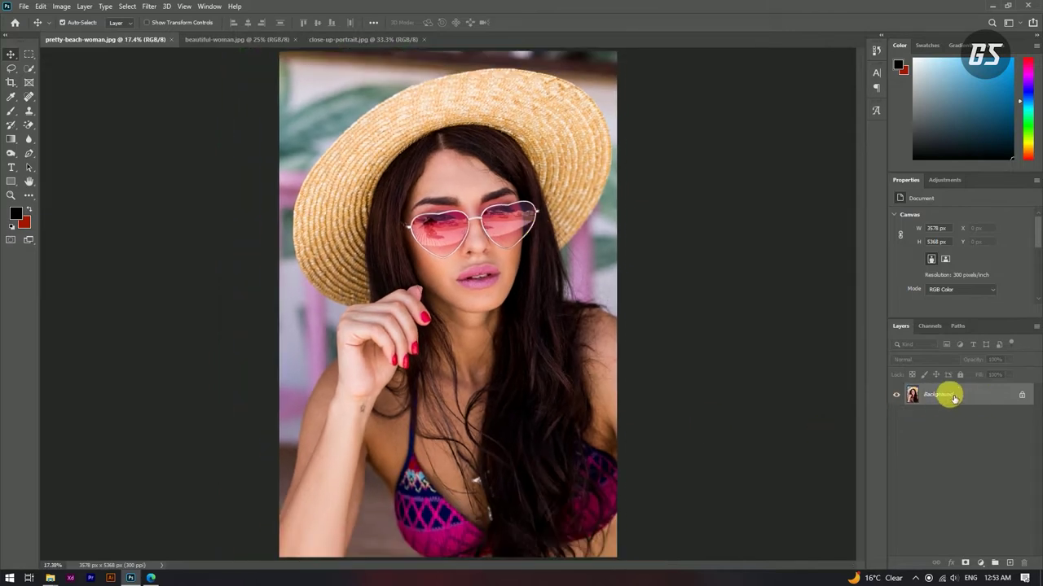
pyautogui.moveTo(978, 397); pyautogui.dragTo(1010, 563)
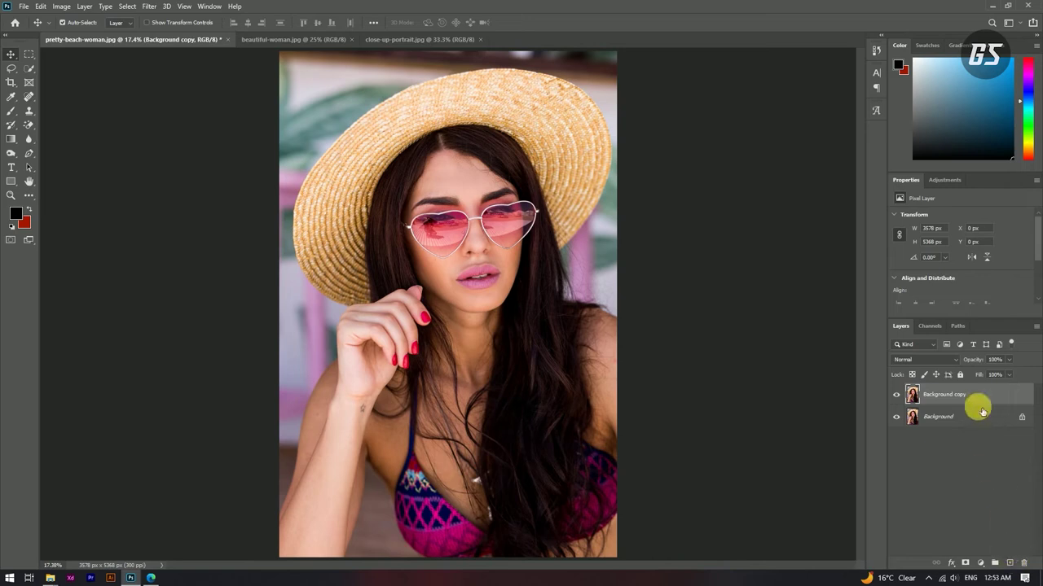
pyautogui.doubleClick(949, 394)
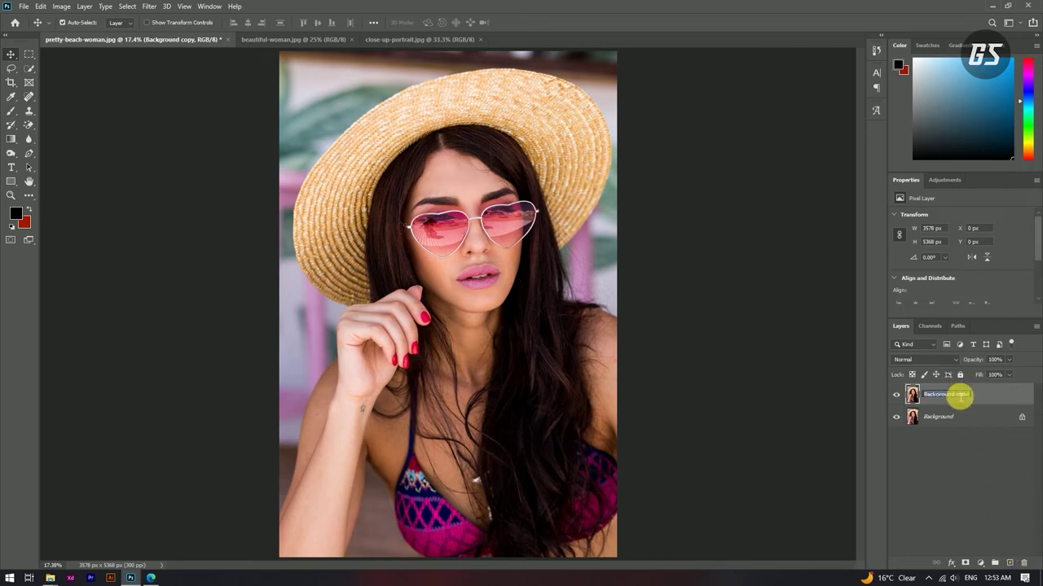
pyautogui.write('Color')
pyautogui.write(' Grading')
pyautogui.click(999, 465)
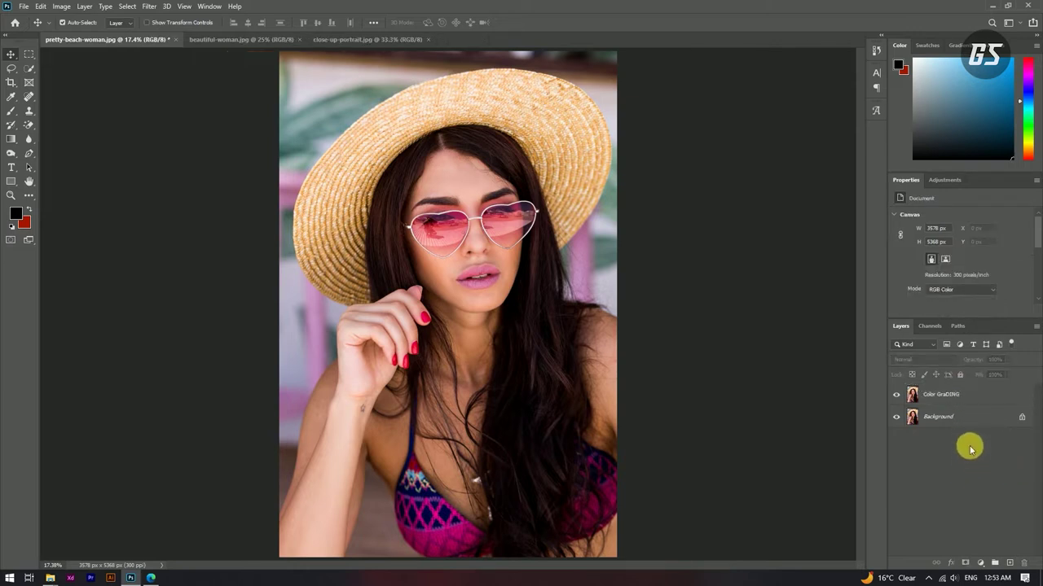
# Convert the Color GraDING layer to a smart object.
pyautogui.click(953, 397)
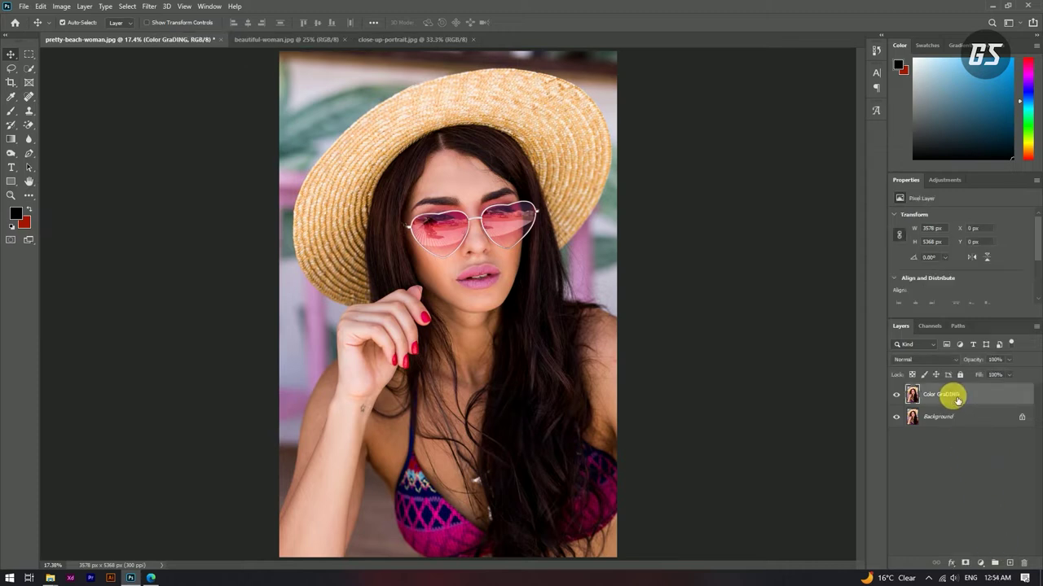
pyautogui.rightClick(953, 396)
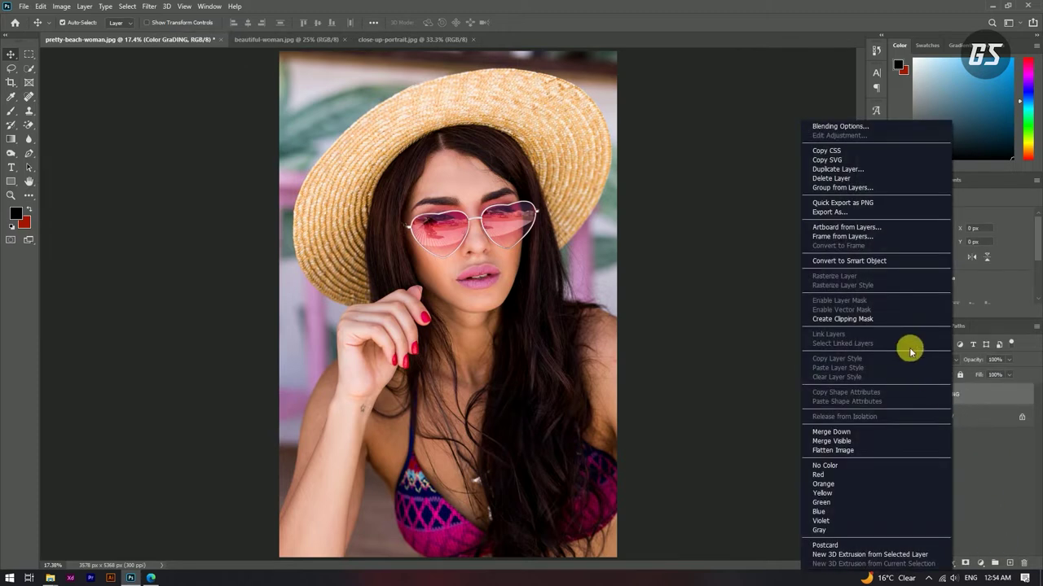
pyautogui.click(851, 261)
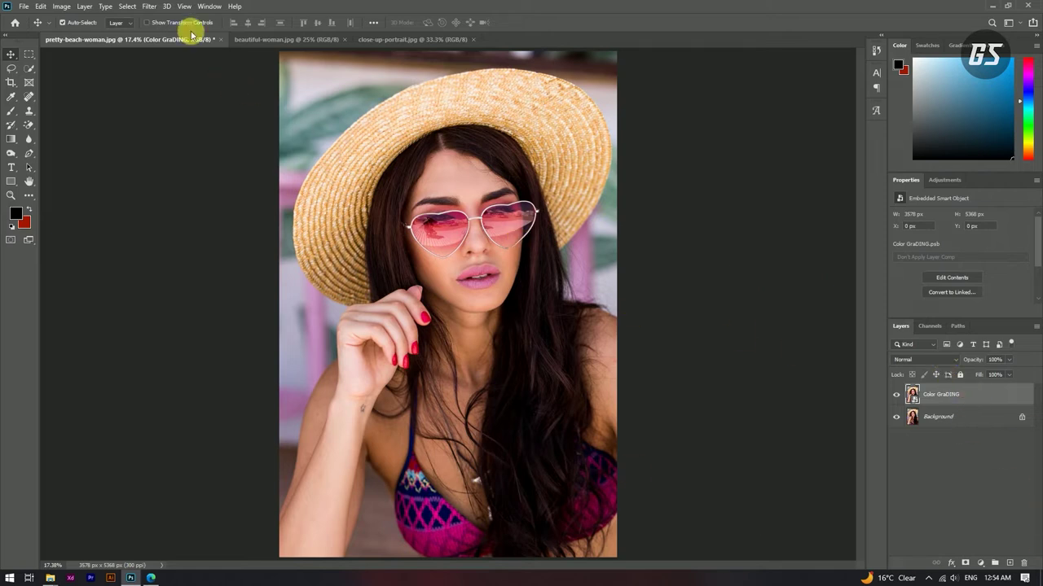
pyautogui.click(149, 7)
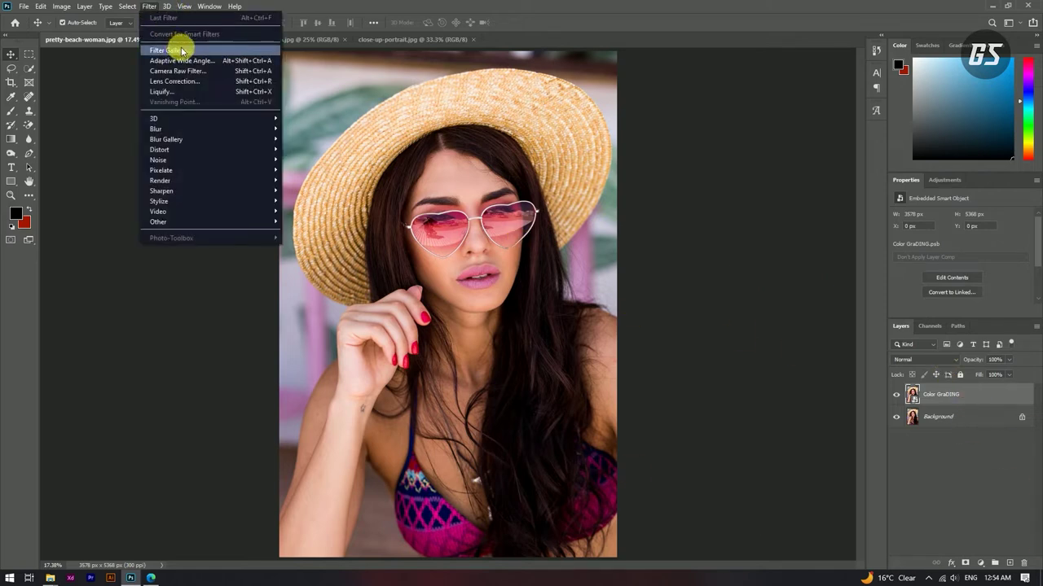
# Apply the Camera Raw Filter to Color GraDING with Temperature +17 and Tint +15.
pyautogui.click(194, 75)
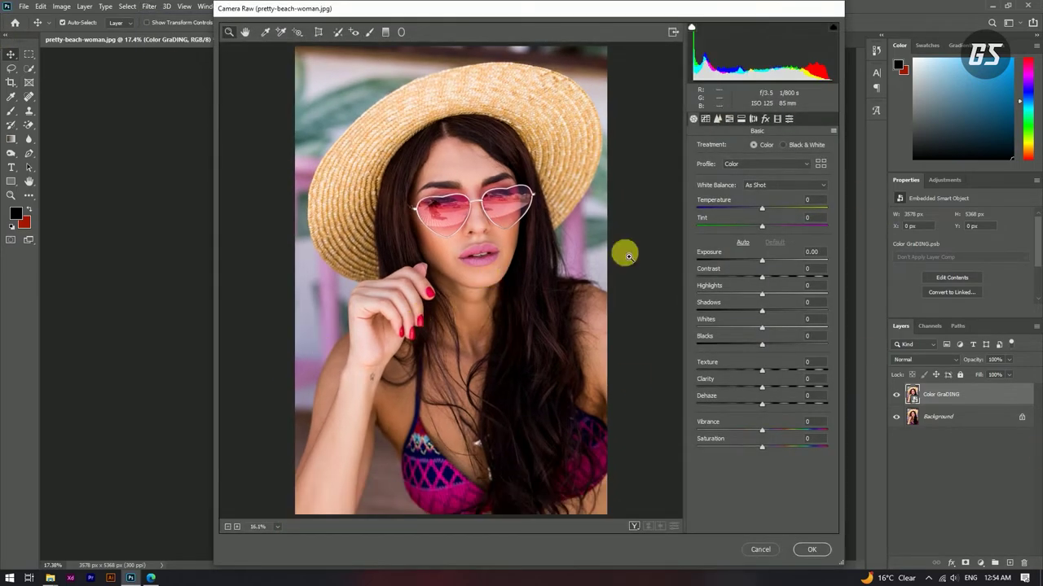
pyautogui.click(763, 210)
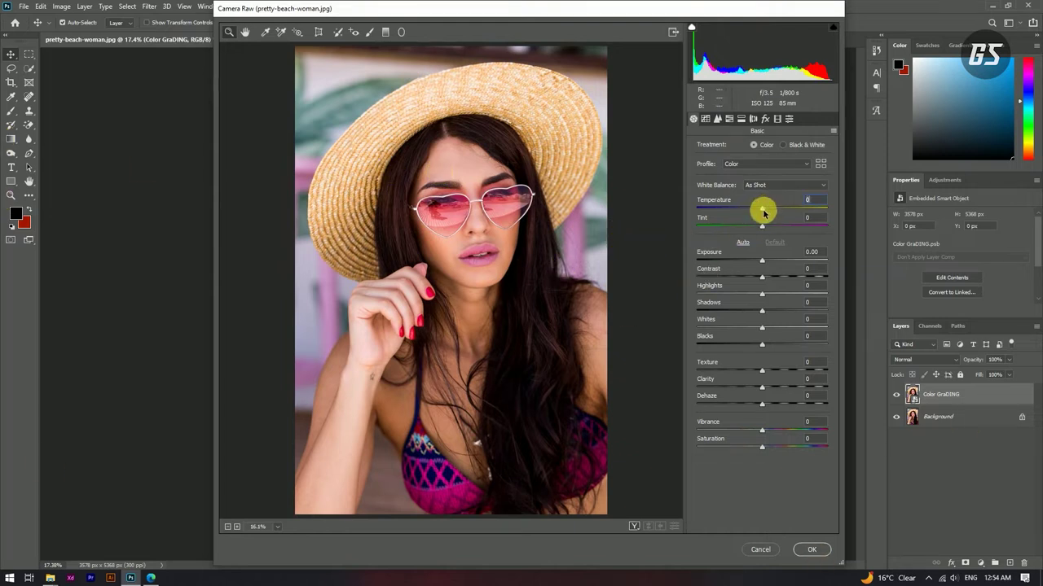
pyautogui.moveTo(763, 210); pyautogui.dragTo(773, 211)
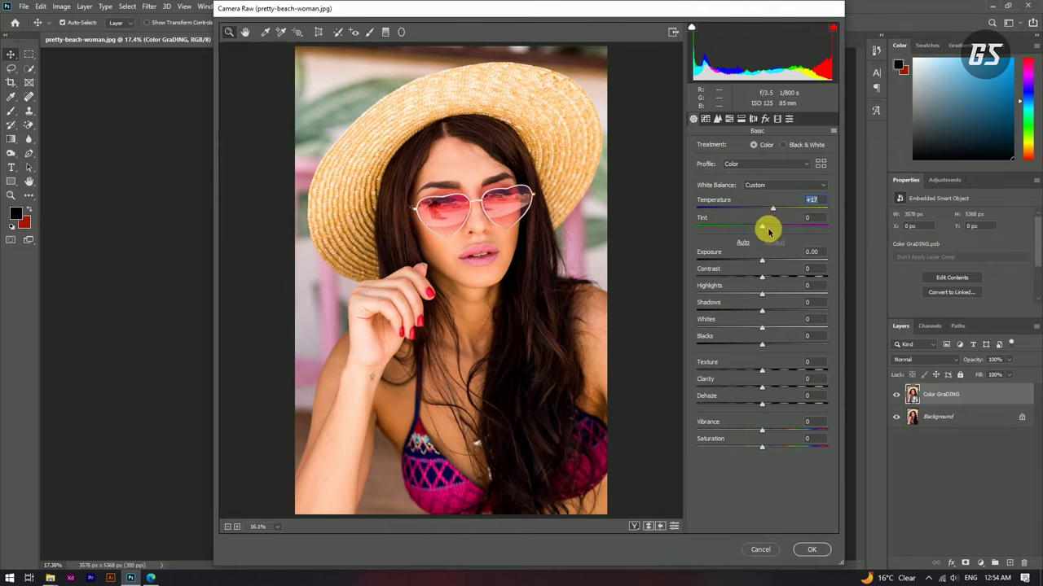
pyautogui.moveTo(763, 226); pyautogui.dragTo(773, 228)
pyautogui.click(809, 218)
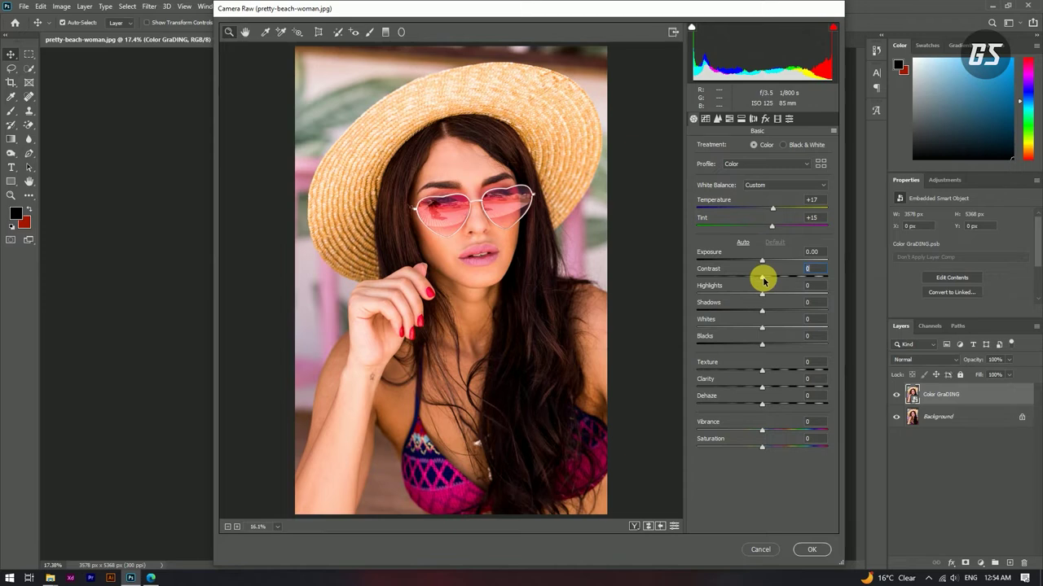
# Set Basic tones to Contrast -38, Highlights -38, Shadows +25 and Whites -16.
pyautogui.moveTo(764, 281); pyautogui.dragTo(746, 280)
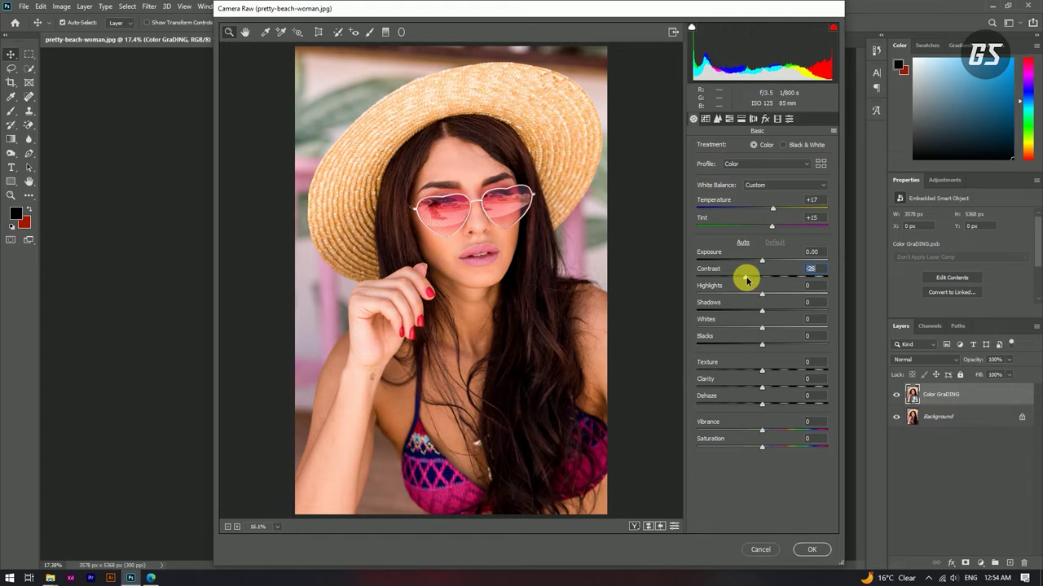
pyautogui.moveTo(746, 280); pyautogui.dragTo(739, 280)
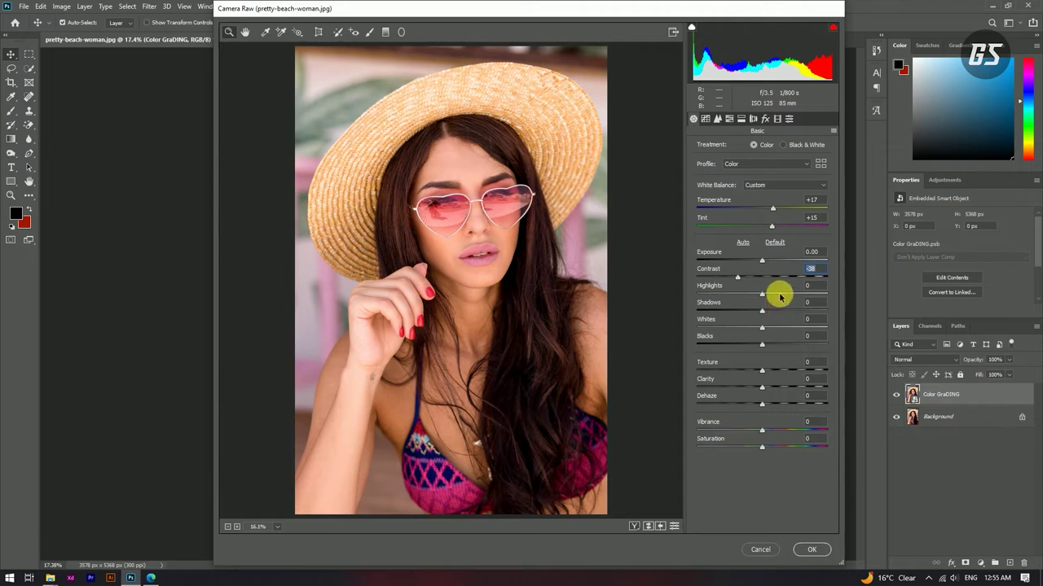
pyautogui.moveTo(762, 294); pyautogui.dragTo(741, 297)
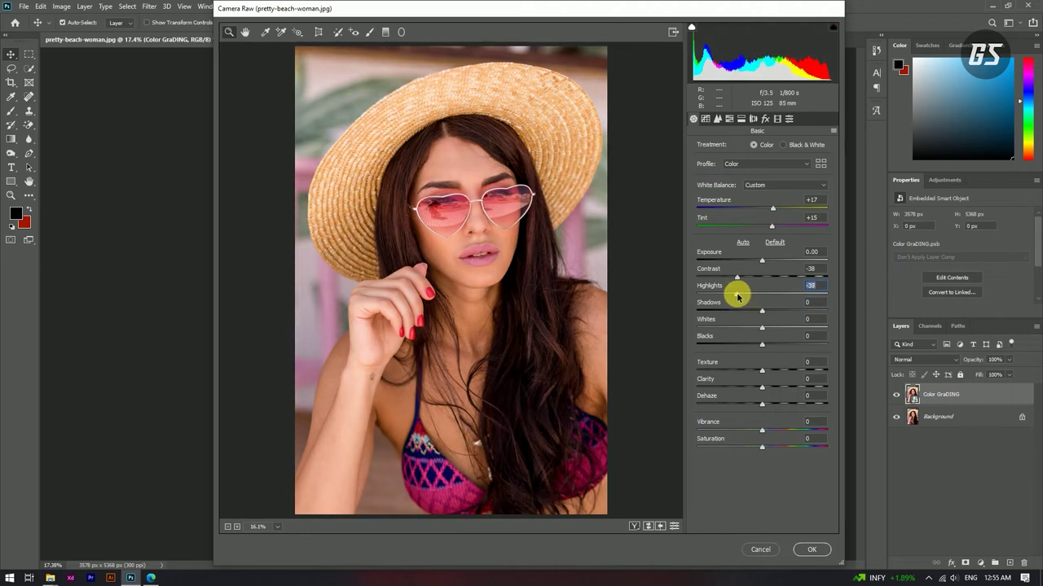
pyautogui.moveTo(736, 296); pyautogui.dragTo(740, 297)
pyautogui.moveTo(736, 297); pyautogui.dragTo(739, 296)
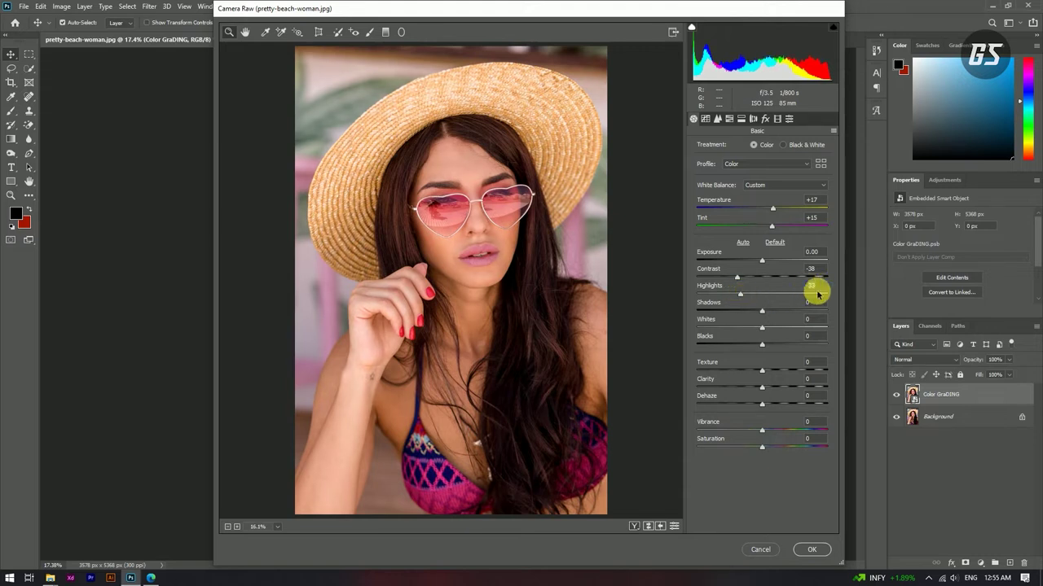
pyautogui.press('Down')
pyautogui.press('Down')
pyautogui.press('Down')
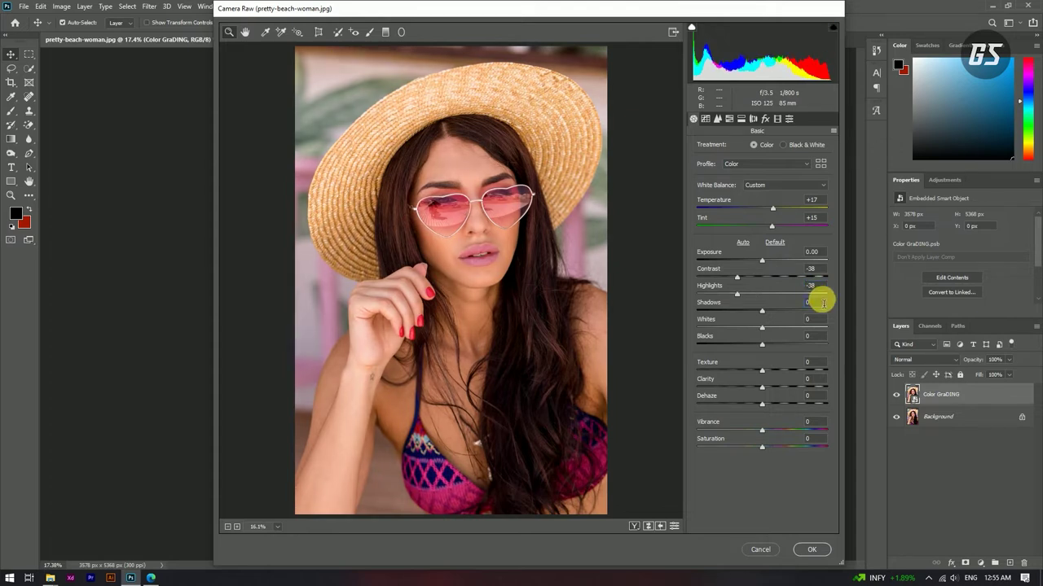
pyautogui.moveTo(763, 309); pyautogui.dragTo(777, 314)
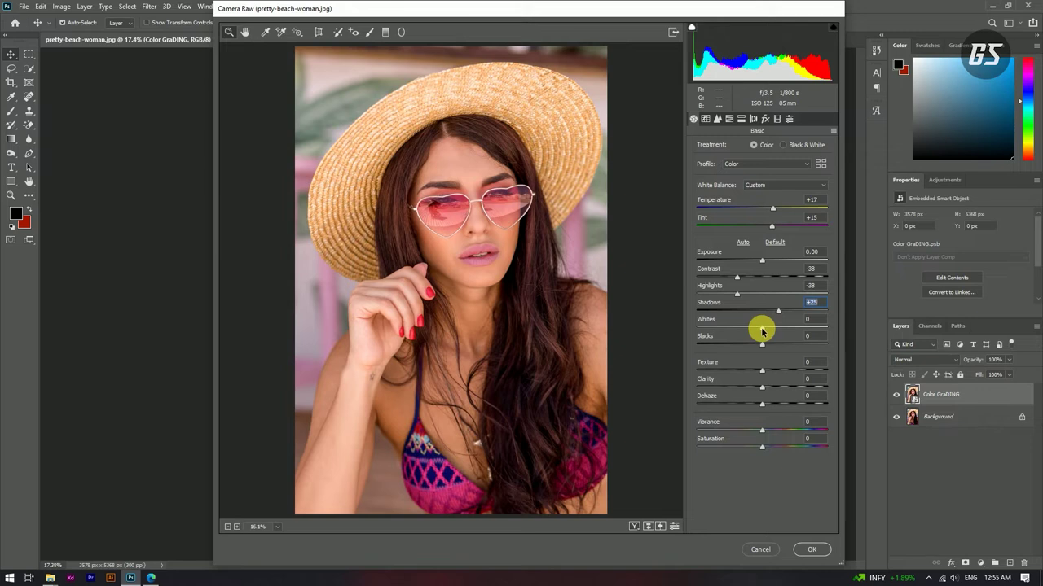
pyautogui.moveTo(761, 330); pyautogui.dragTo(755, 330)
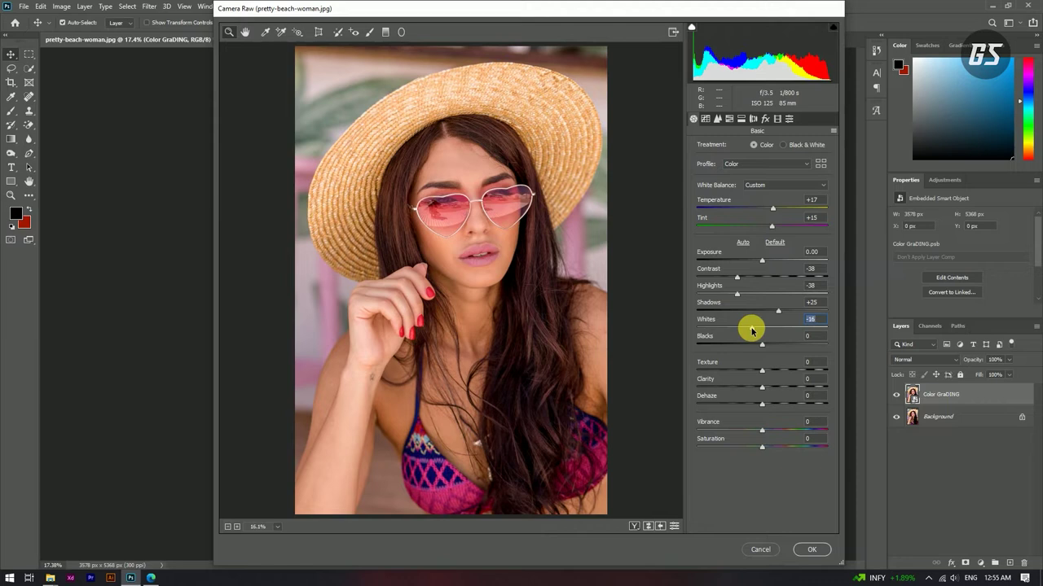
# Set Clarity to +10, Vibrance to +21 and Saturation to -11.
pyautogui.click(813, 337)
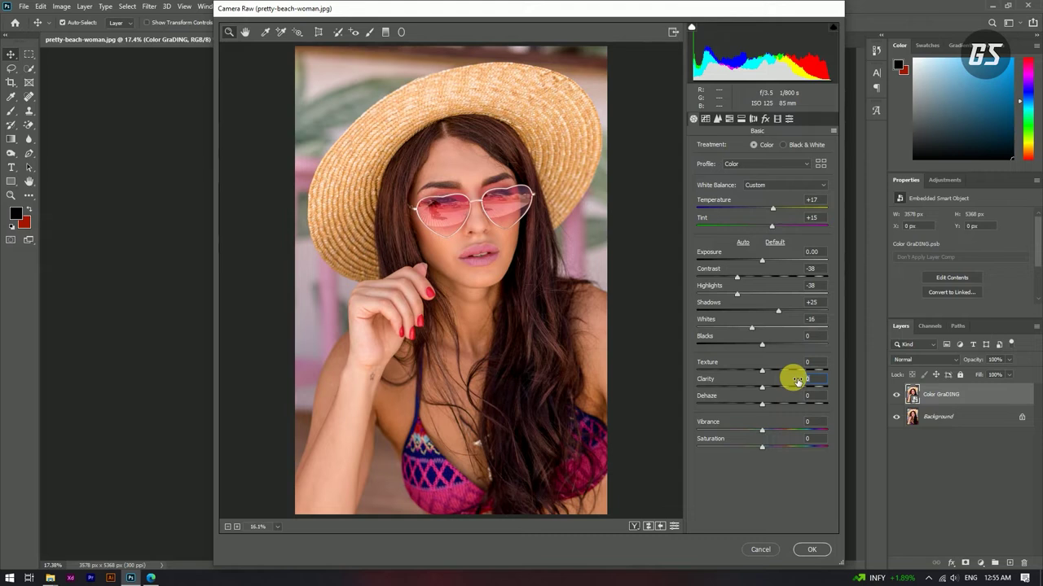
pyautogui.write('10')
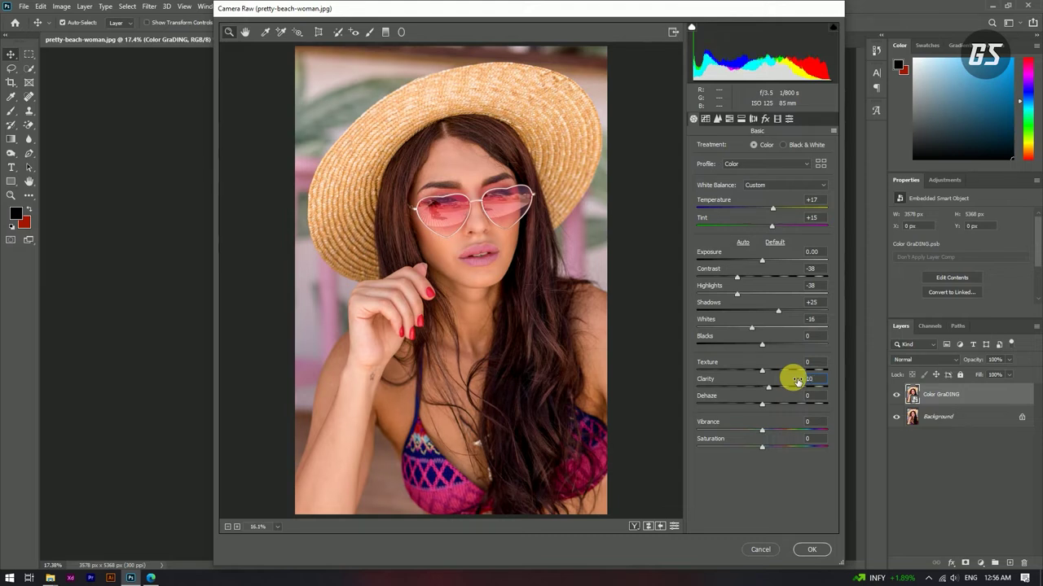
pyautogui.click(805, 423)
pyautogui.write('3')
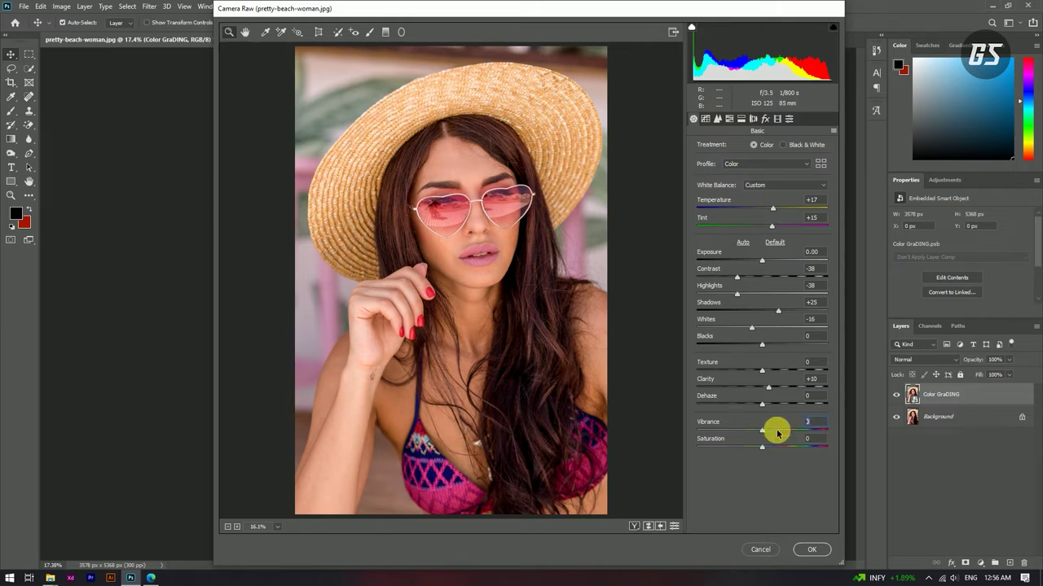
pyautogui.moveTo(761, 430); pyautogui.dragTo(774, 435)
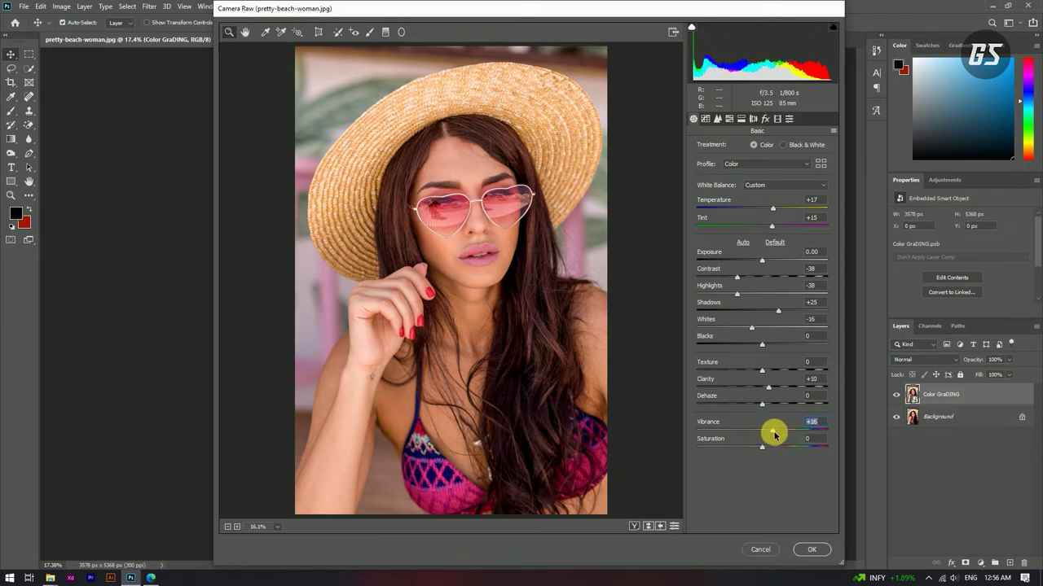
pyautogui.moveTo(774, 436); pyautogui.dragTo(777, 435)
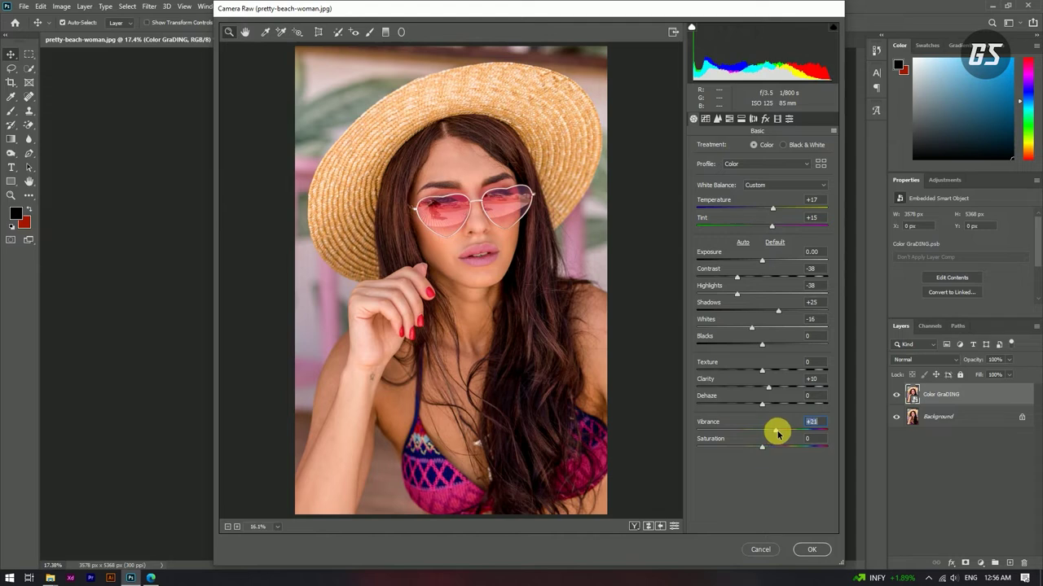
pyautogui.moveTo(764, 449); pyautogui.dragTo(754, 448)
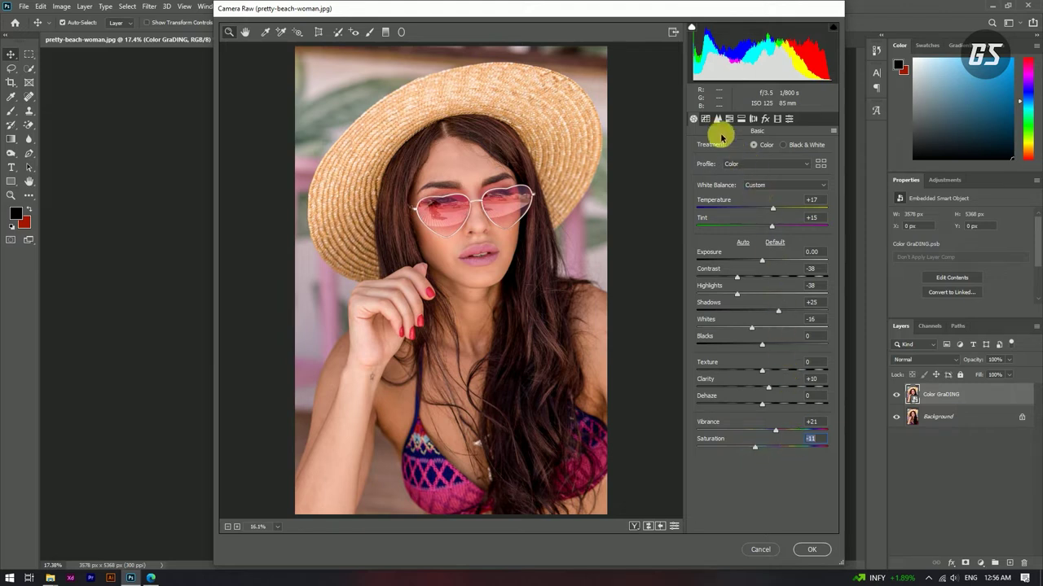
# Set the parametric tone curve to Highlights +30, Lights -14, Darks -2, Shadows +30.
pyautogui.click(704, 119)
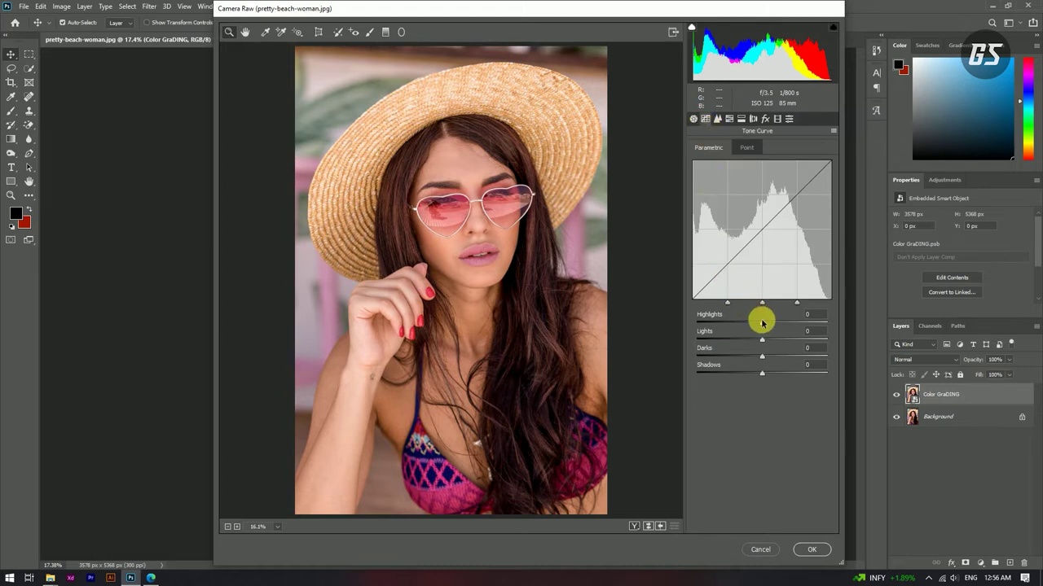
pyautogui.moveTo(762, 324); pyautogui.dragTo(781, 324)
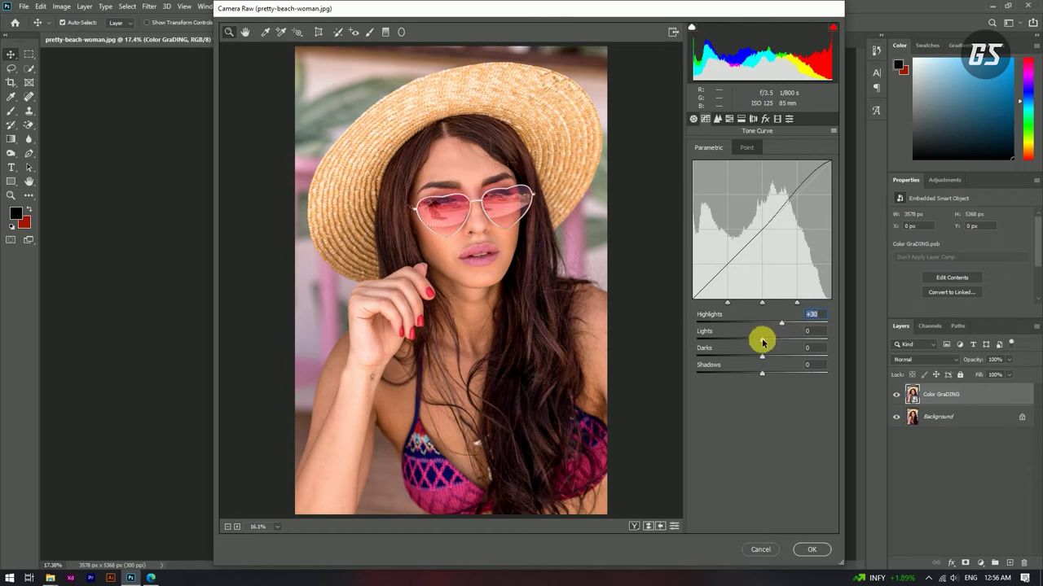
pyautogui.moveTo(762, 342); pyautogui.dragTo(752, 338)
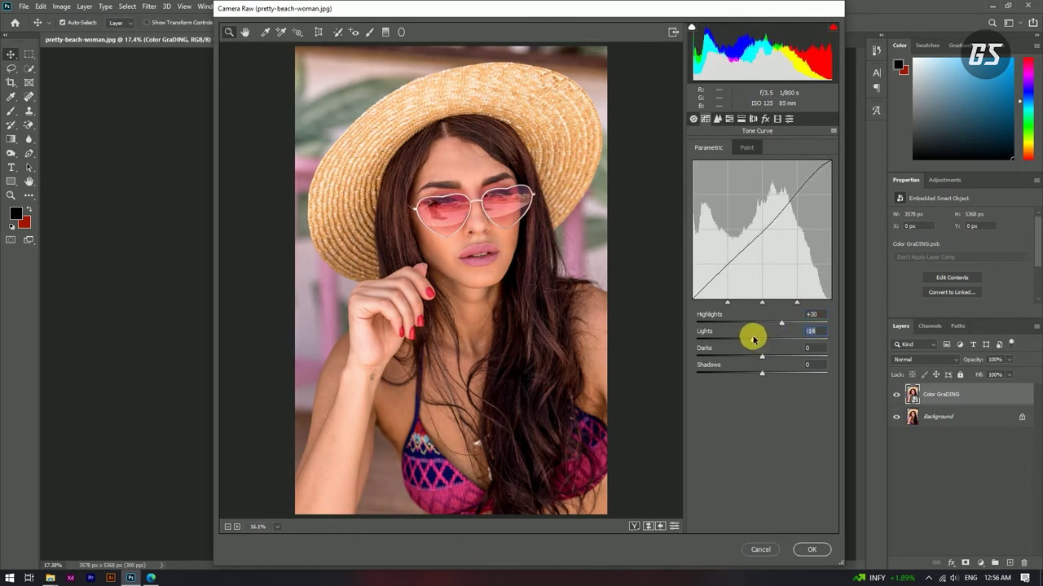
pyautogui.moveTo(758, 356); pyautogui.dragTo(761, 356)
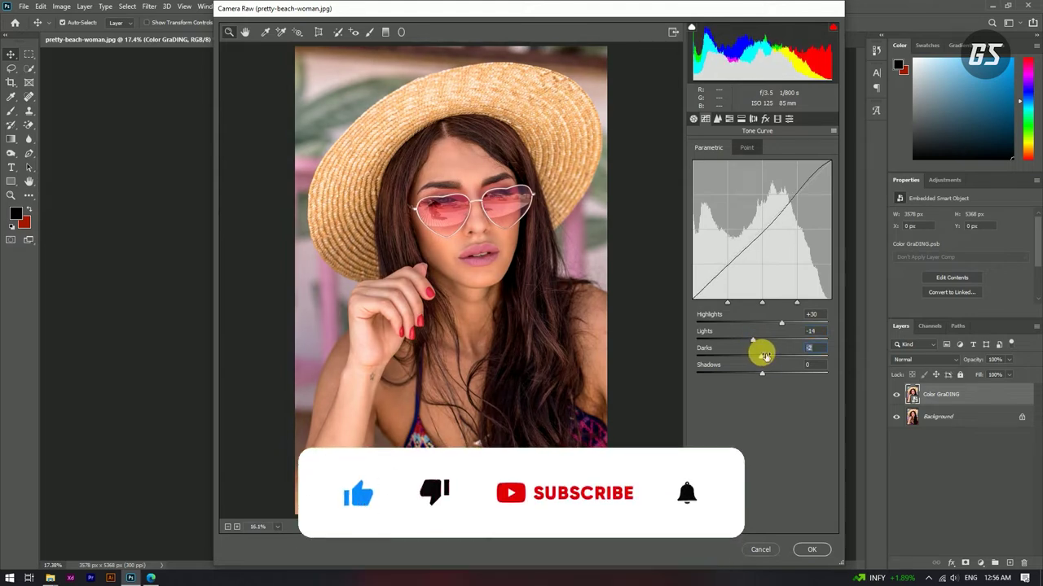
pyautogui.moveTo(762, 373); pyautogui.dragTo(785, 373)
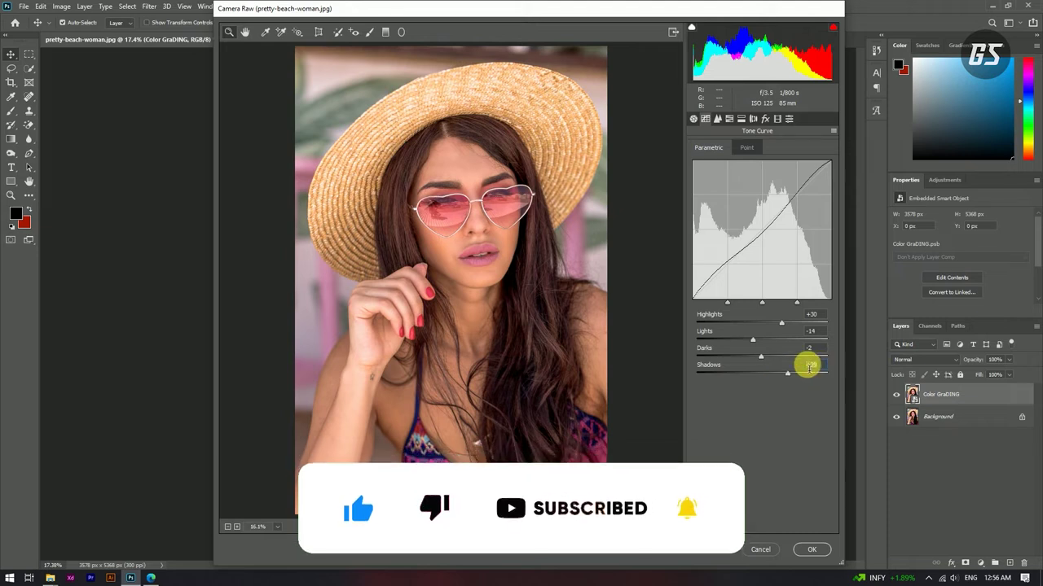
pyautogui.write('30')
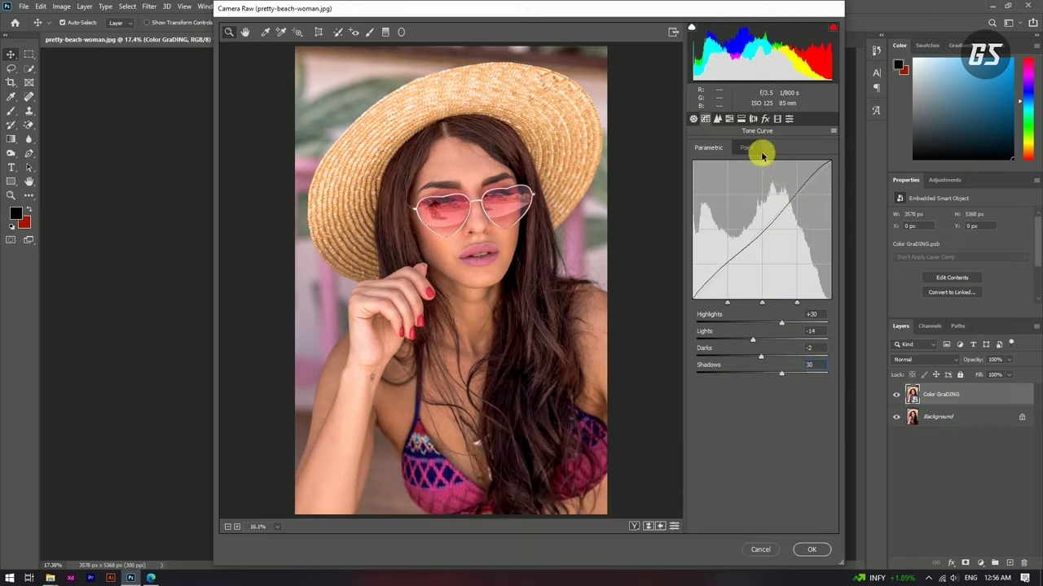
pyautogui.click(716, 119)
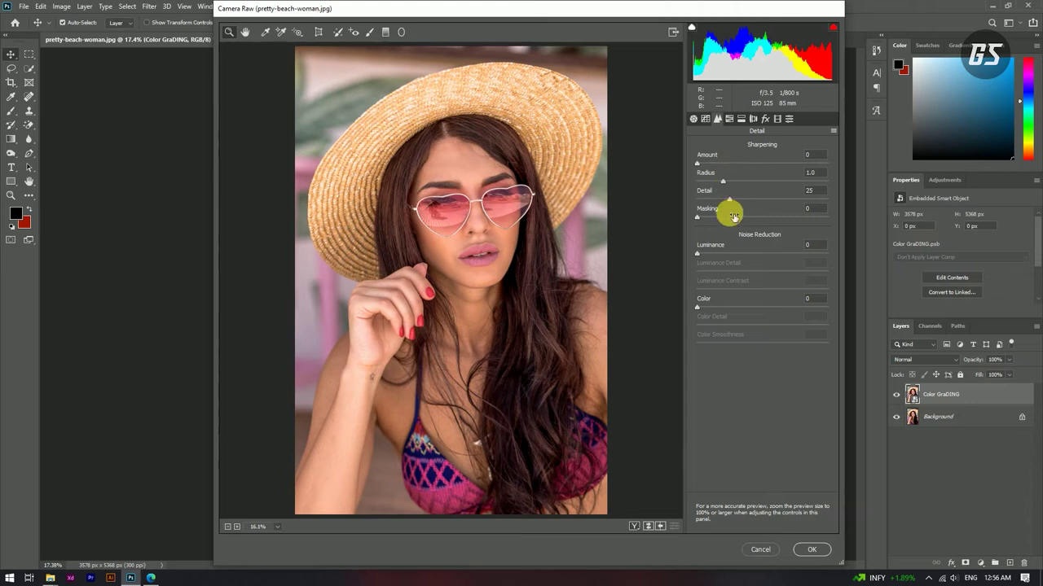
# Raise the Detail tab's sharpening Amount to 20, leaving Radius 1.0 and Detail 25.
pyautogui.click(805, 155)
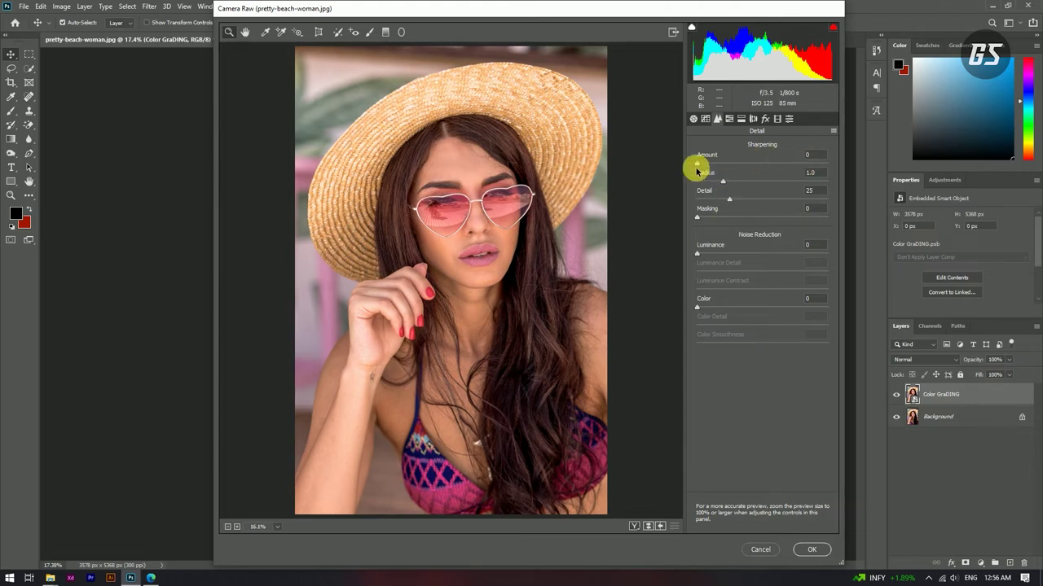
pyautogui.moveTo(696, 165); pyautogui.dragTo(711, 170)
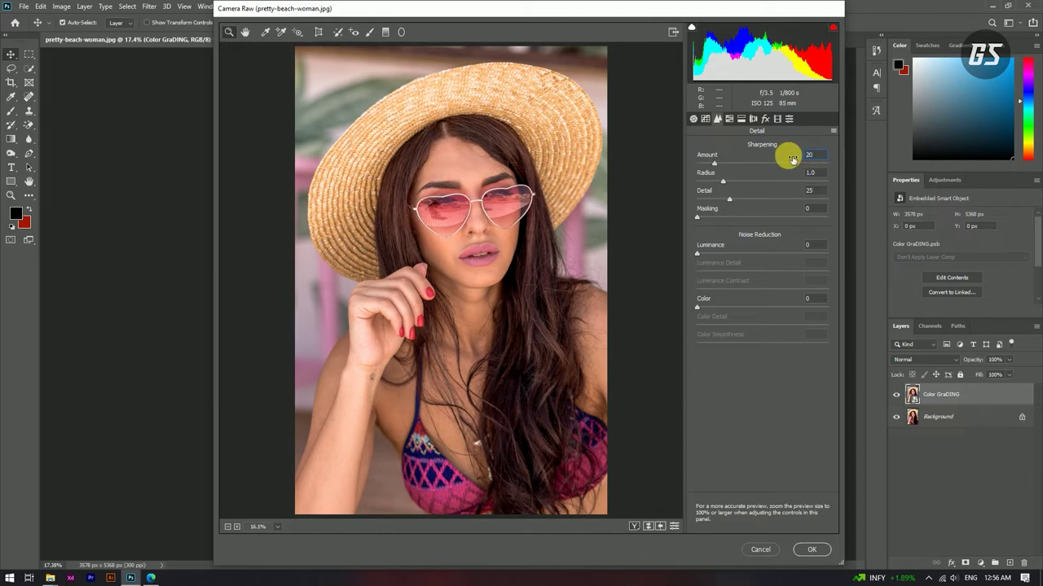
pyautogui.click(729, 119)
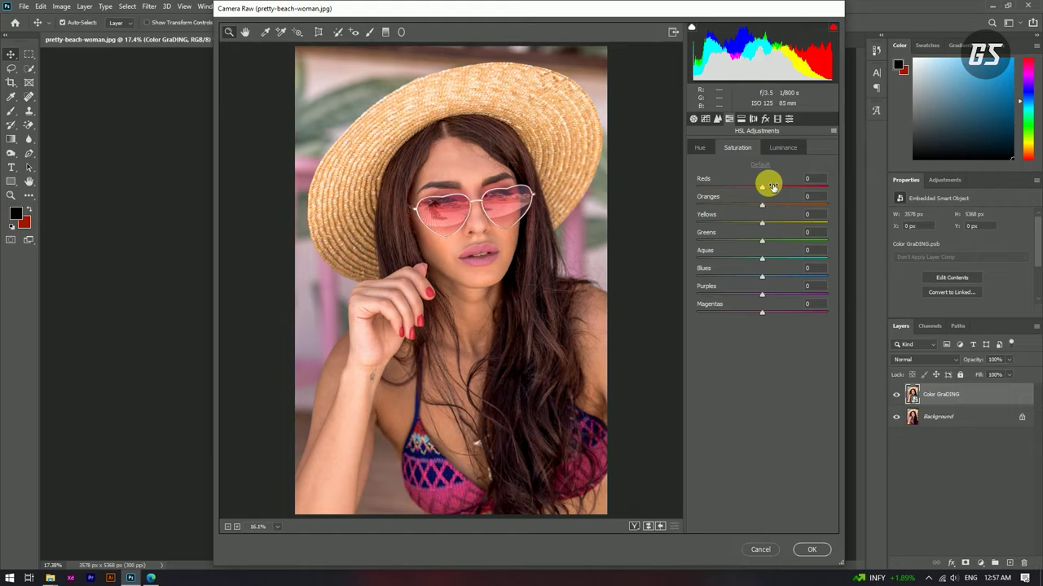
# Make first-pass HSL saturation changes to Oranges, Yellows and Greens.
pyautogui.click(777, 196)
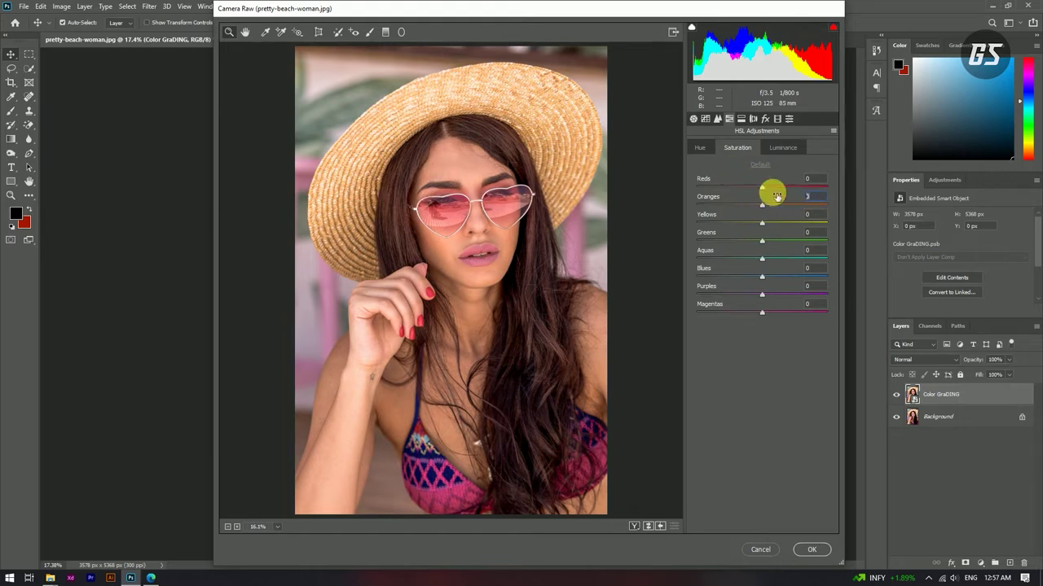
pyautogui.moveTo(777, 196); pyautogui.dragTo(791, 209)
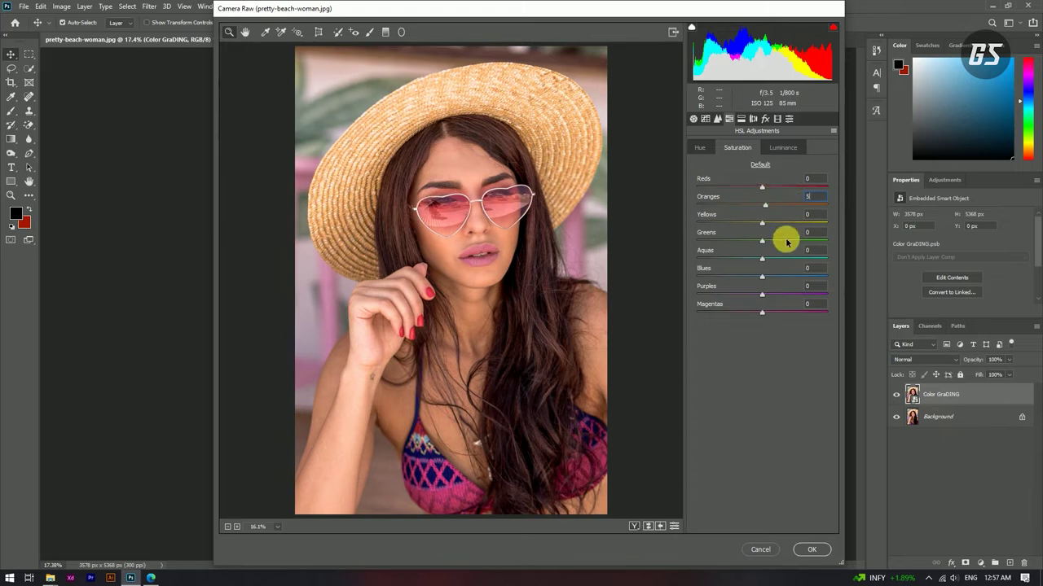
pyautogui.moveTo(760, 222); pyautogui.dragTo(680, 224)
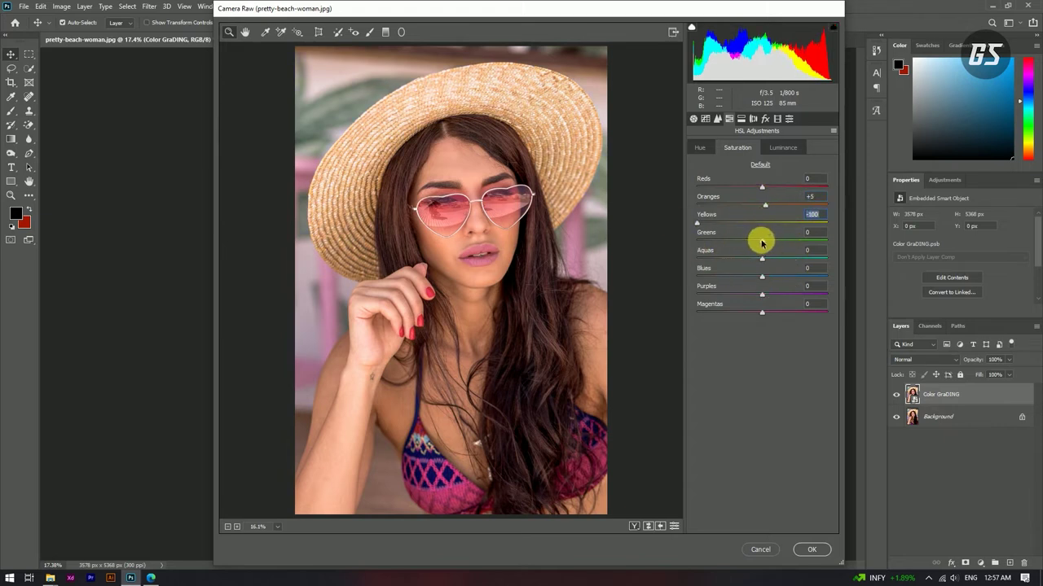
pyautogui.moveTo(761, 242); pyautogui.dragTo(679, 236)
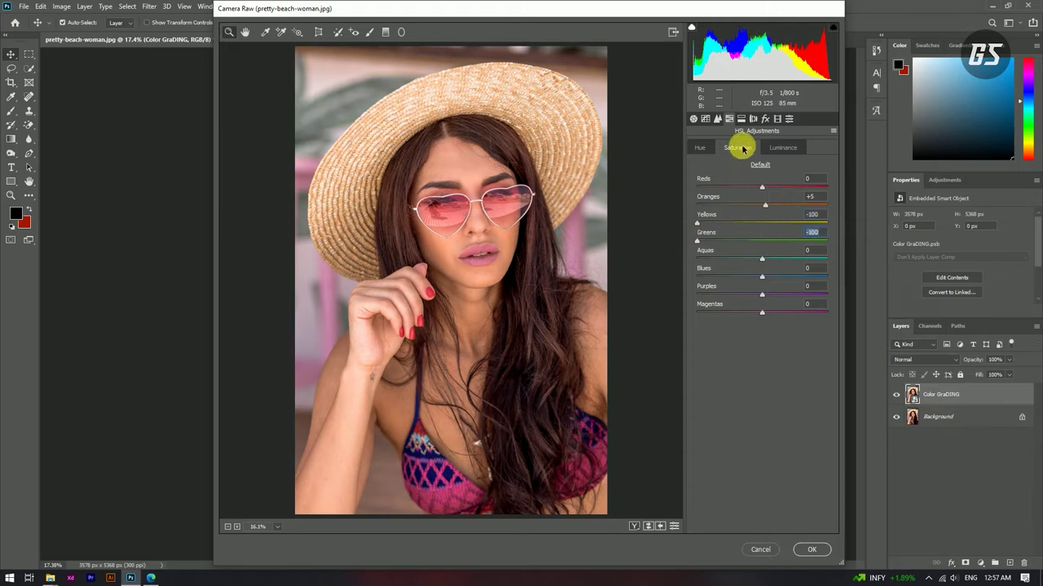
# Shift the Oranges hue to +5 and the Yellows and Greens hues fully left.
pyautogui.click(703, 150)
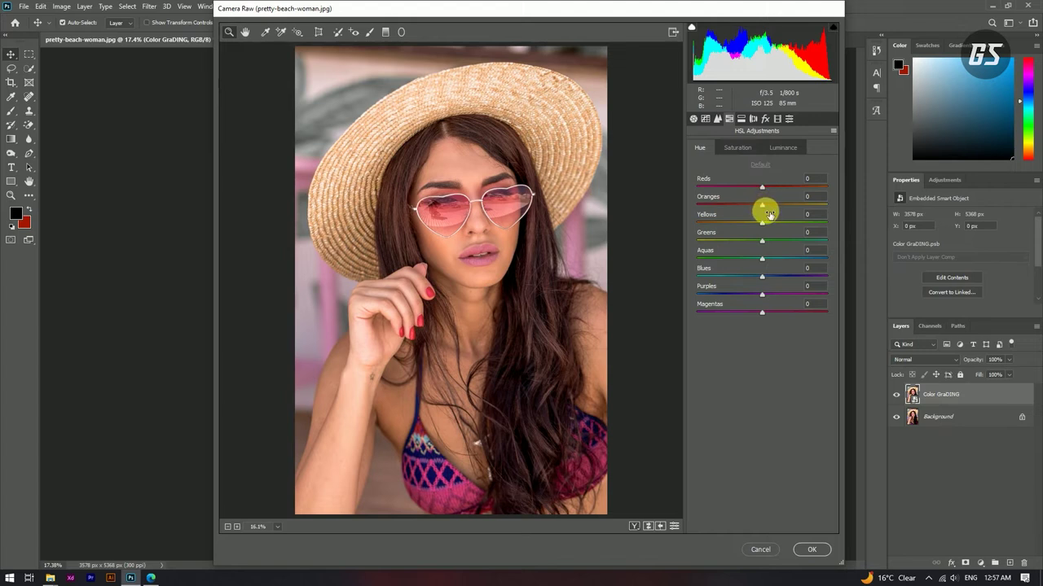
pyautogui.moveTo(765, 209)
pyautogui.mouseDown()
pyautogui.moveTo(768, 196)
pyautogui.moveTo(688, 218)
pyautogui.mouseUp()
pyautogui.moveTo(766, 241); pyautogui.dragTo(666, 236)
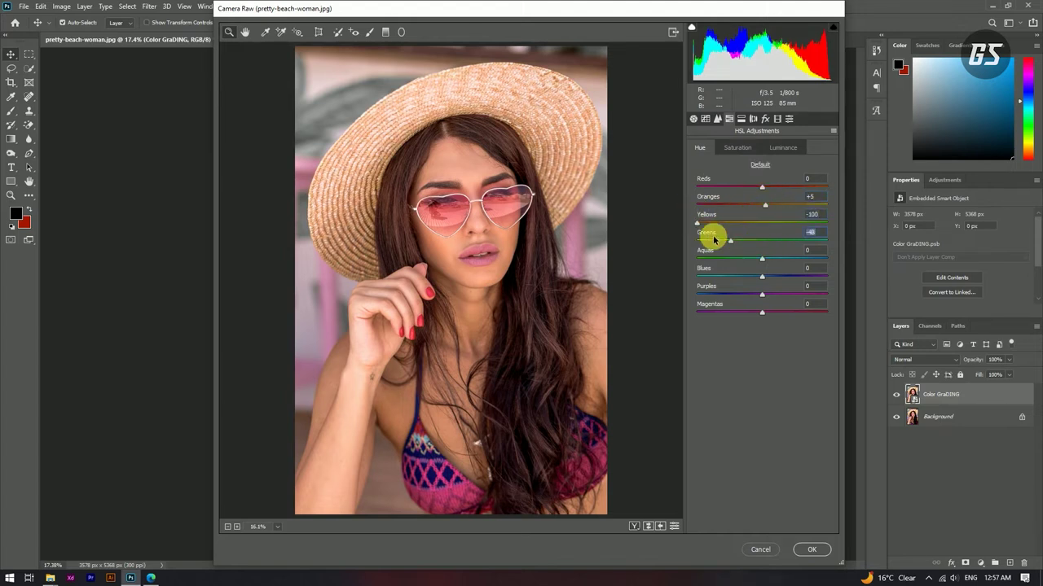
# Set HSL saturation: Oranges -5, Yellows -20, Greens -68, Aquas through Magentas -100.
pyautogui.click(737, 148)
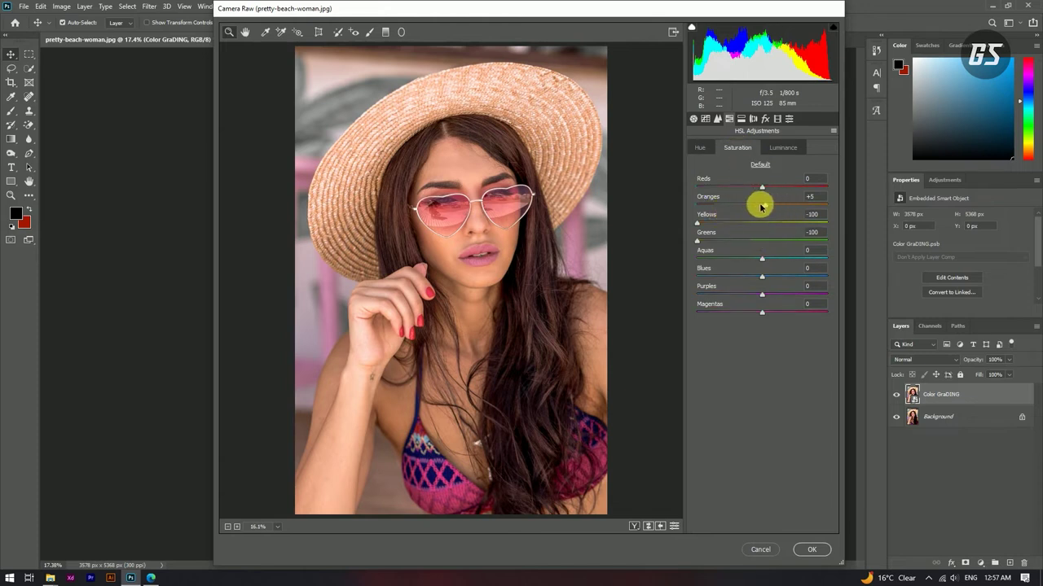
pyautogui.moveTo(815, 196); pyautogui.dragTo(799, 198)
pyautogui.click(808, 215)
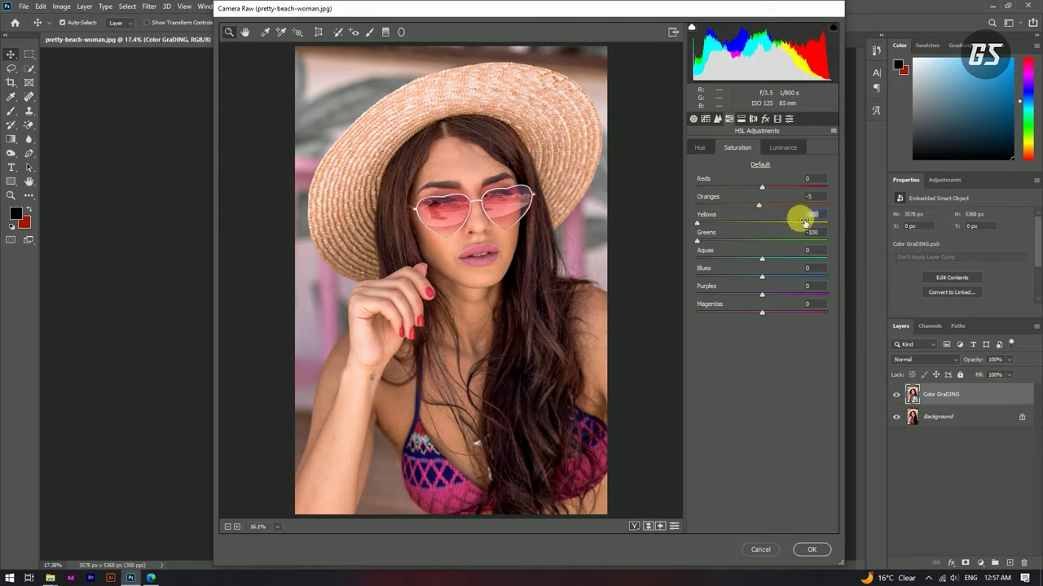
pyautogui.write('-20')
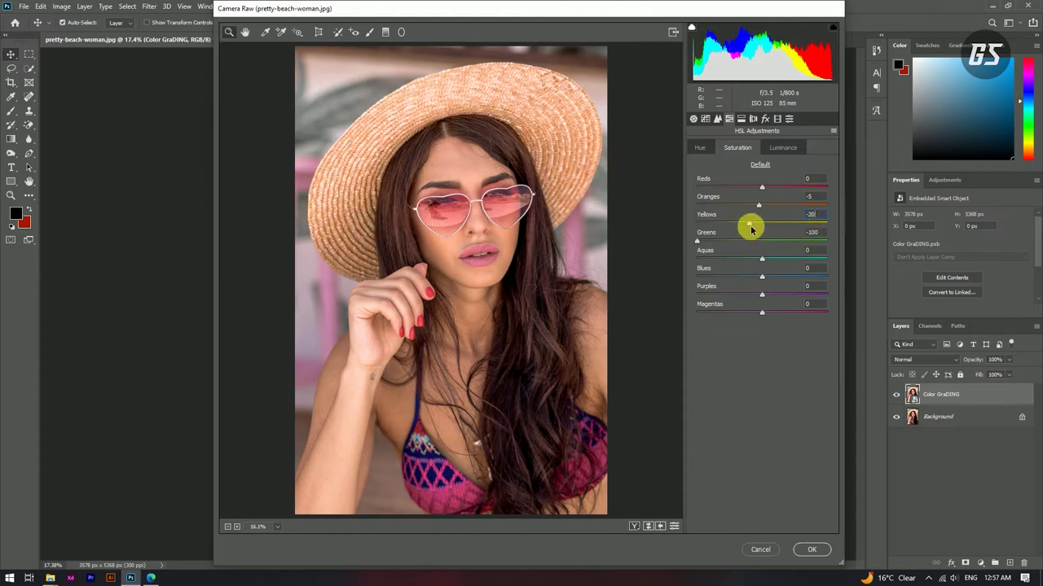
pyautogui.moveTo(699, 246); pyautogui.dragTo(720, 246)
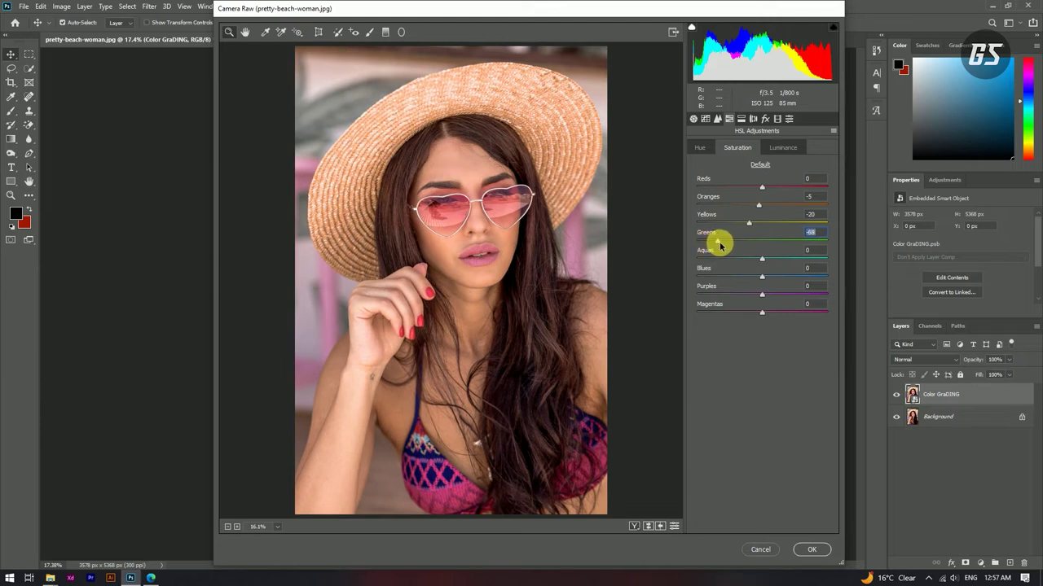
pyautogui.moveTo(763, 261); pyautogui.dragTo(696, 259)
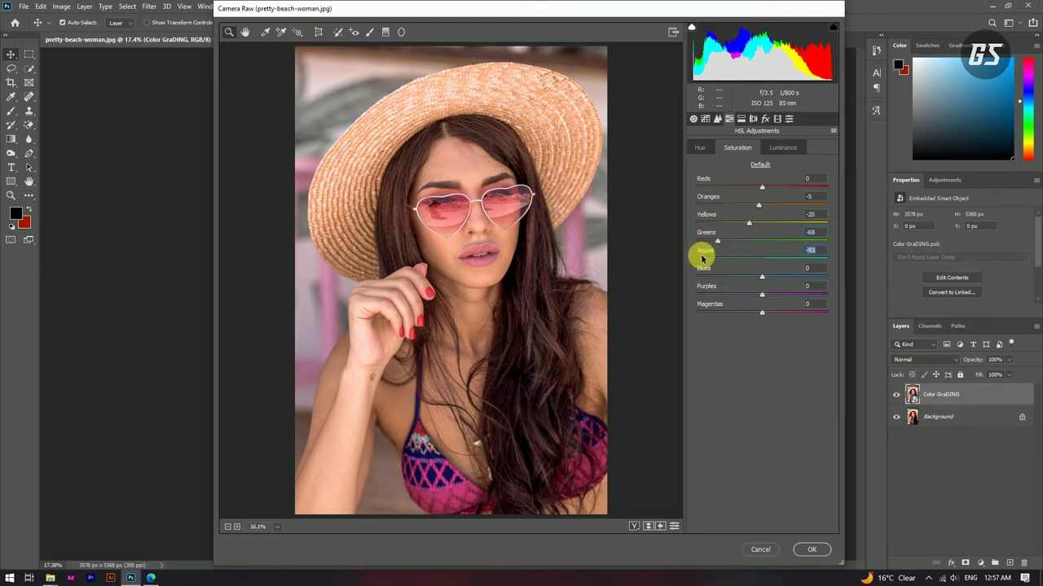
pyautogui.moveTo(761, 277); pyautogui.dragTo(685, 279)
pyautogui.moveTo(761, 293); pyautogui.dragTo(675, 285)
pyautogui.moveTo(761, 311); pyautogui.dragTo(669, 314)
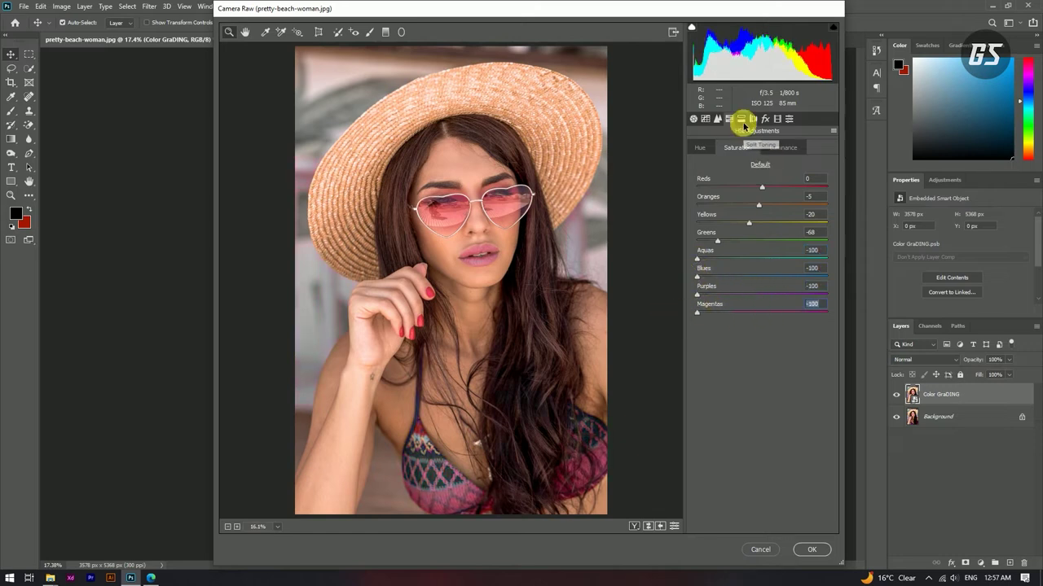
pyautogui.click(741, 118)
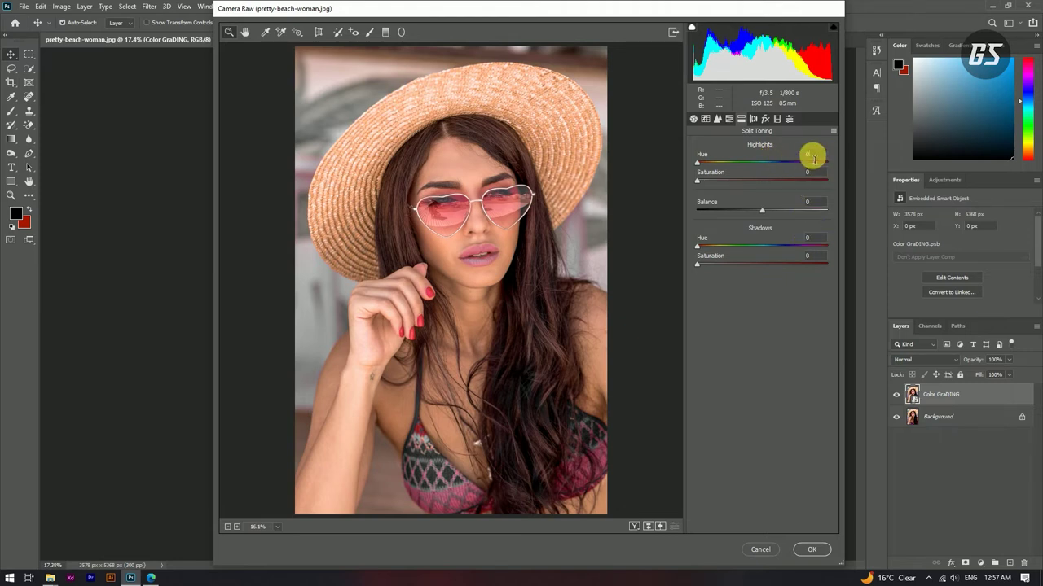
# Set Split Toning to Highlights Hue 25, Highlights Saturation 5 and Shadows Hue 20.
pyautogui.click(813, 158)
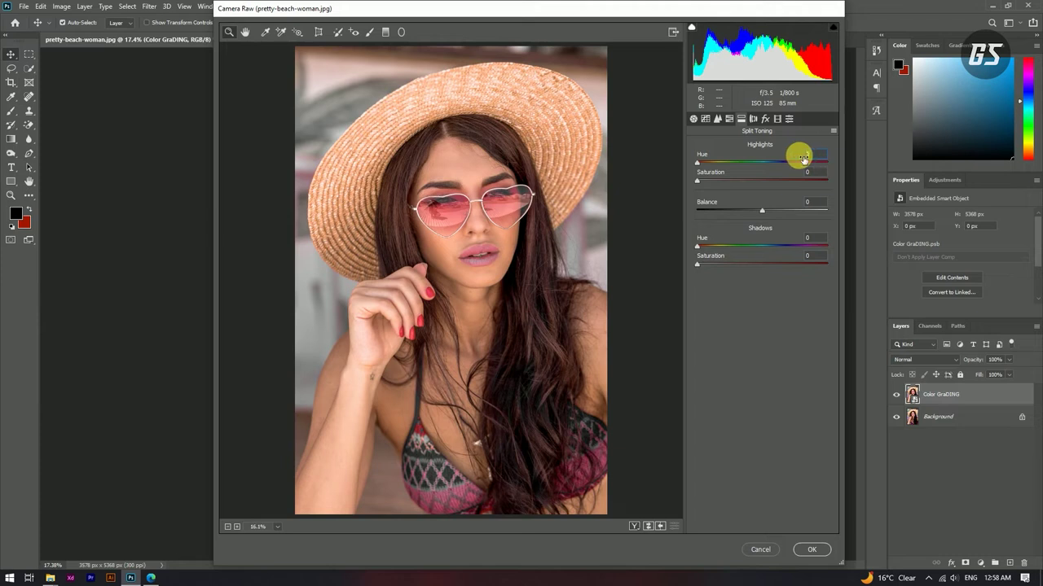
pyautogui.press('Tab')
pyautogui.write('3')
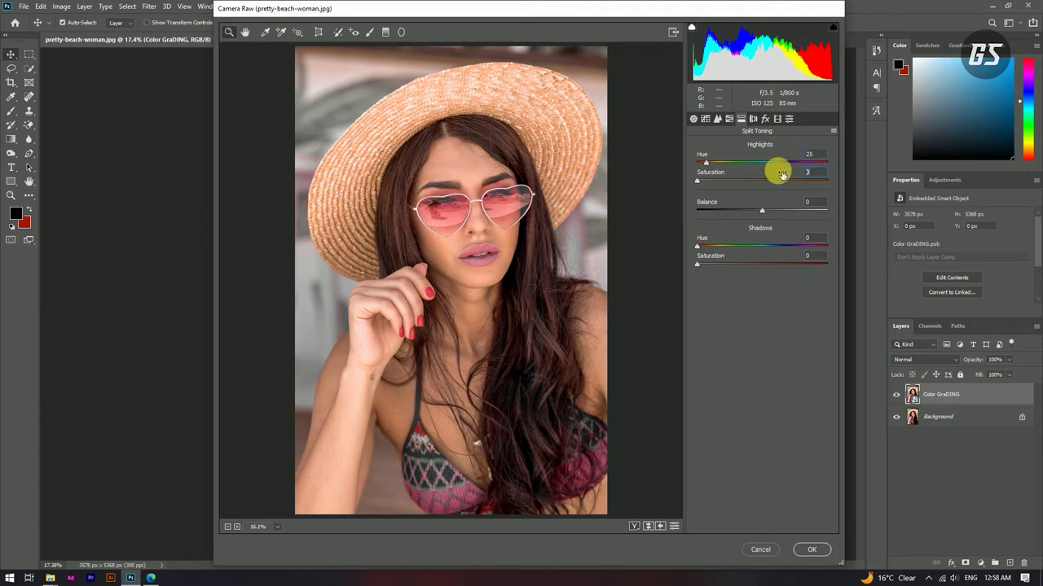
pyautogui.write('5')
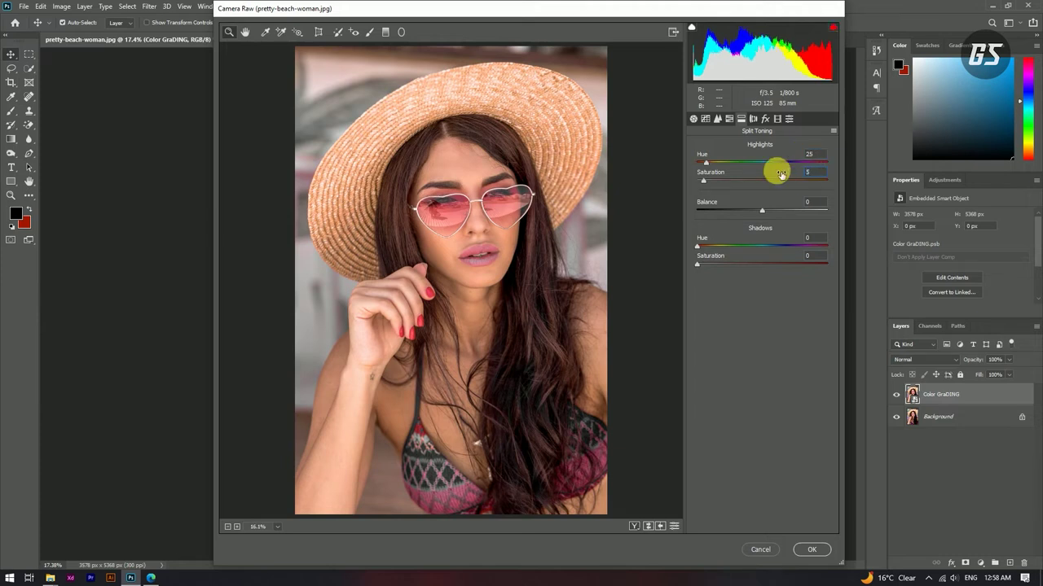
pyautogui.click(804, 204)
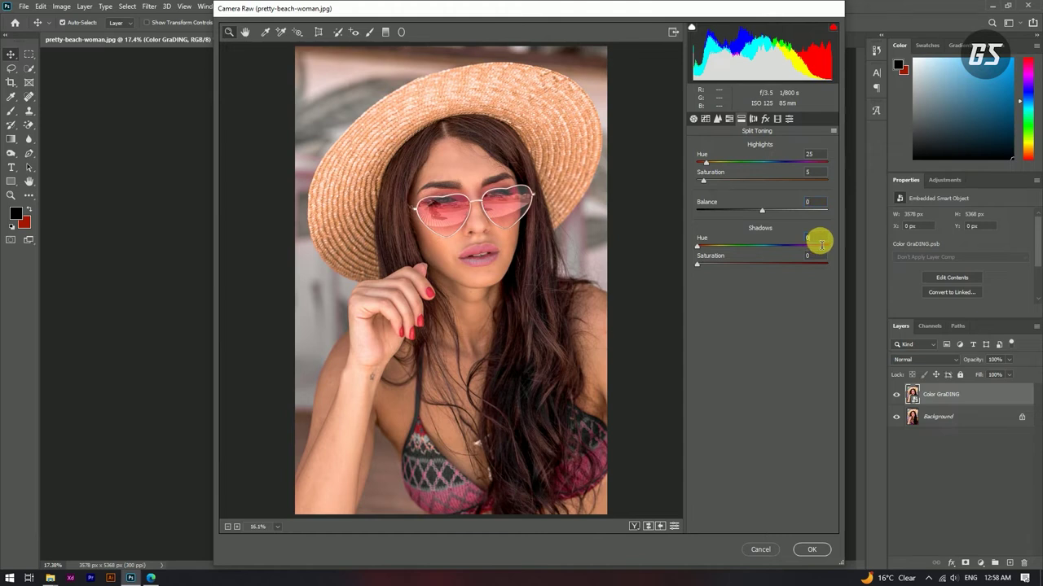
pyautogui.click(803, 240)
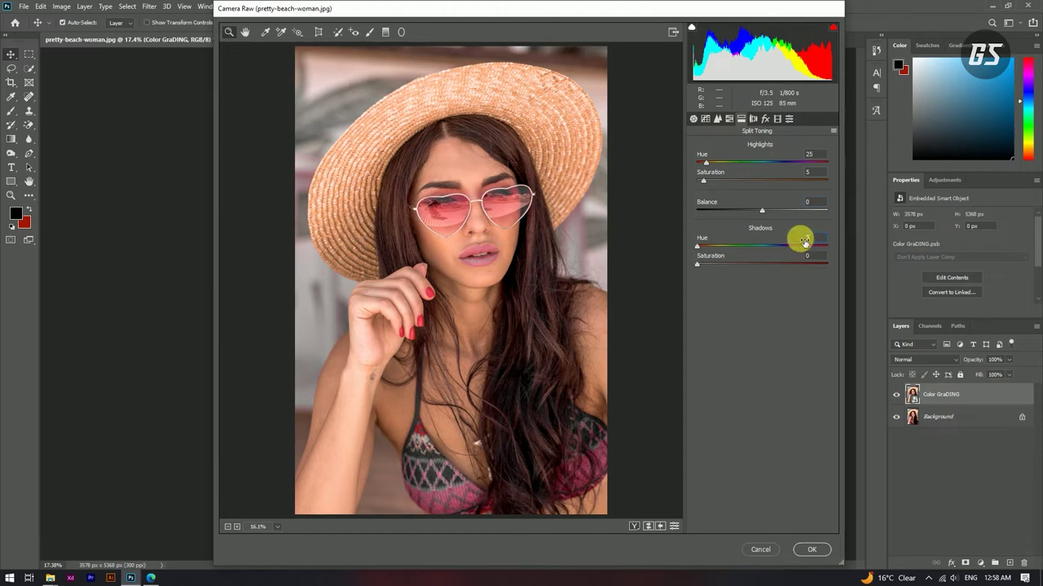
pyautogui.write('20')
pyautogui.click(801, 256)
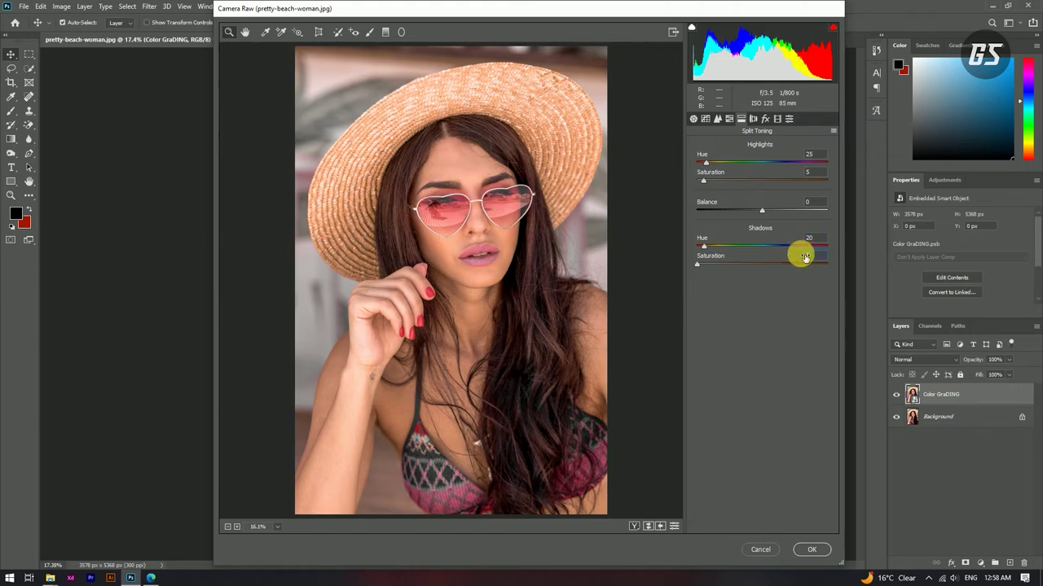
pyautogui.write('10')
pyautogui.click(755, 119)
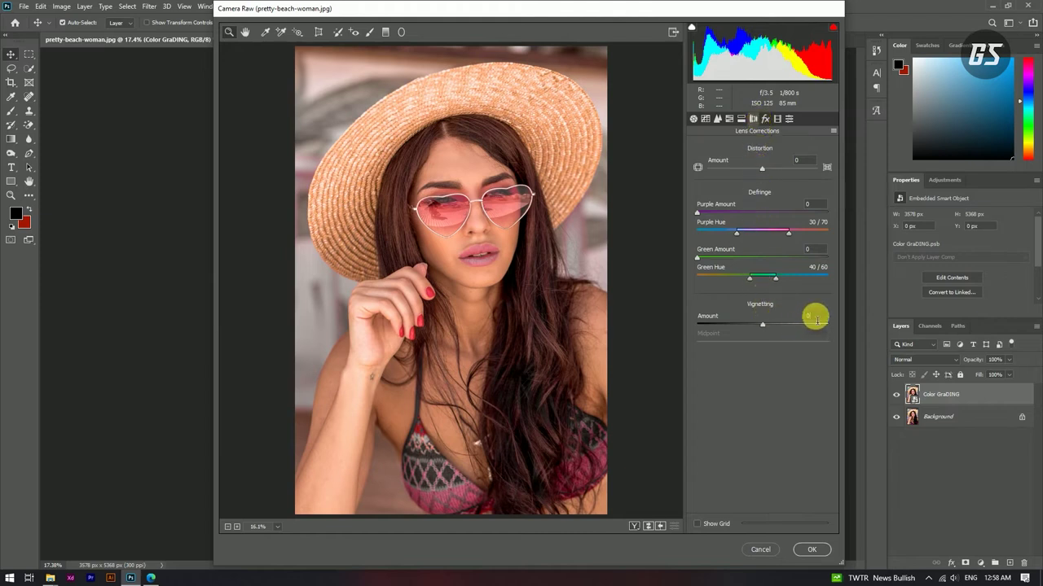
# Add a darkening lens vignette with Amount about -25.
pyautogui.moveTo(762, 324); pyautogui.dragTo(744, 326)
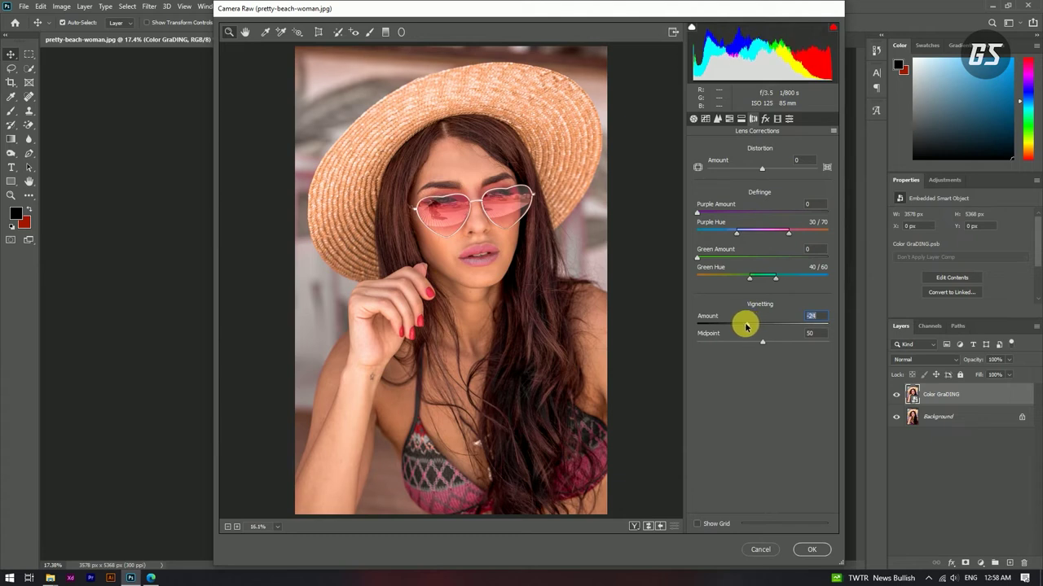
pyautogui.moveTo(744, 327); pyautogui.dragTo(744, 327)
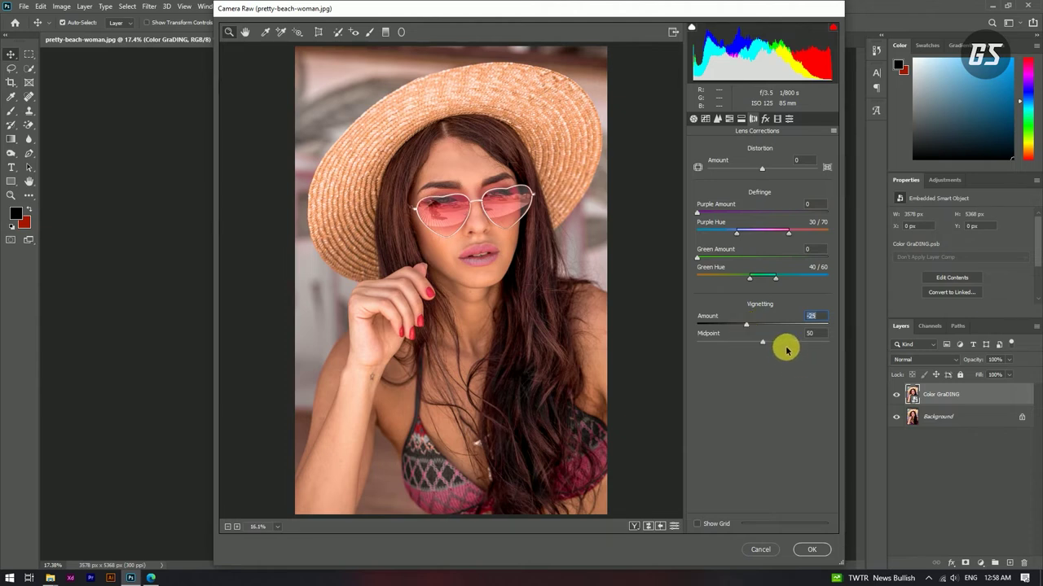
pyautogui.click(765, 120)
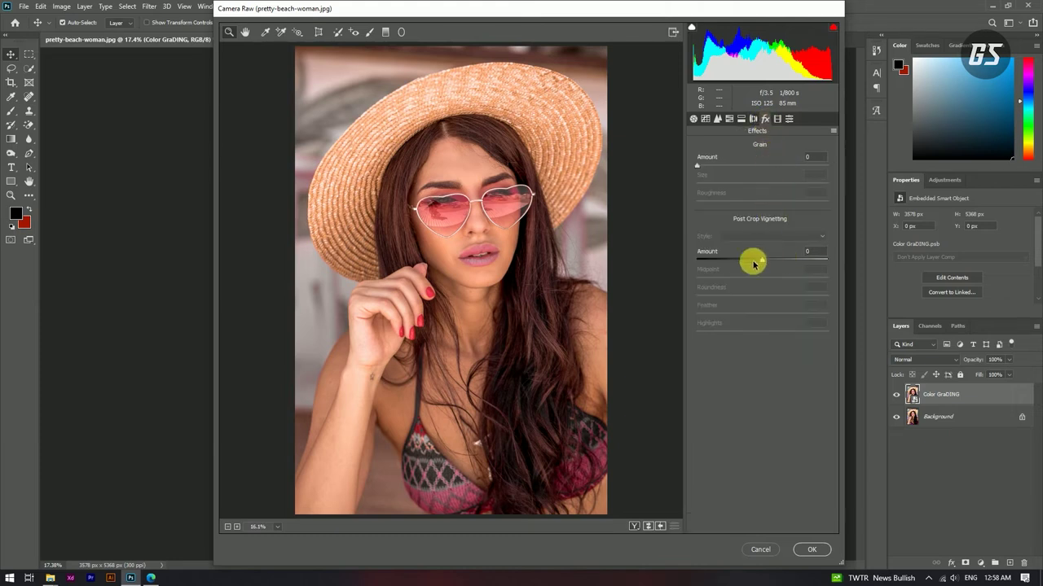
pyautogui.click(777, 119)
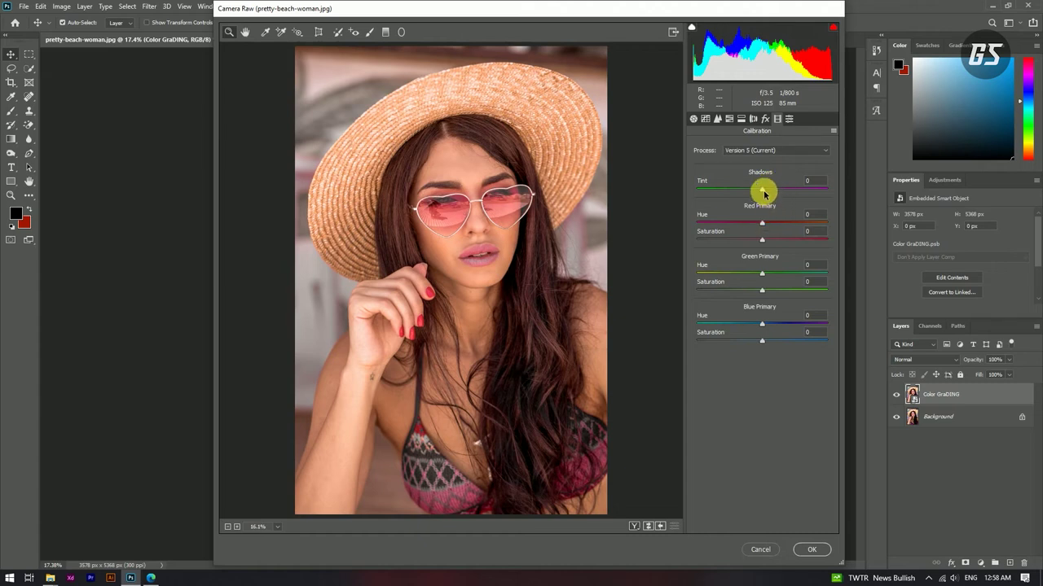
# Set Calibration Shadows Tint to +100 and Red Primary Hue to +25.
pyautogui.moveTo(763, 193); pyautogui.dragTo(829, 193)
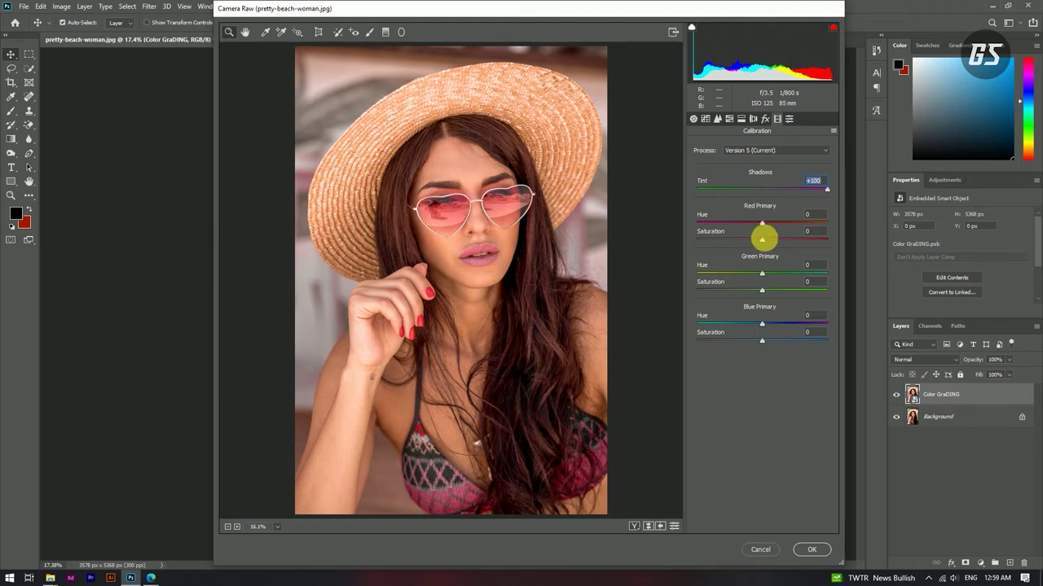
pyautogui.moveTo(763, 223); pyautogui.dragTo(777, 227)
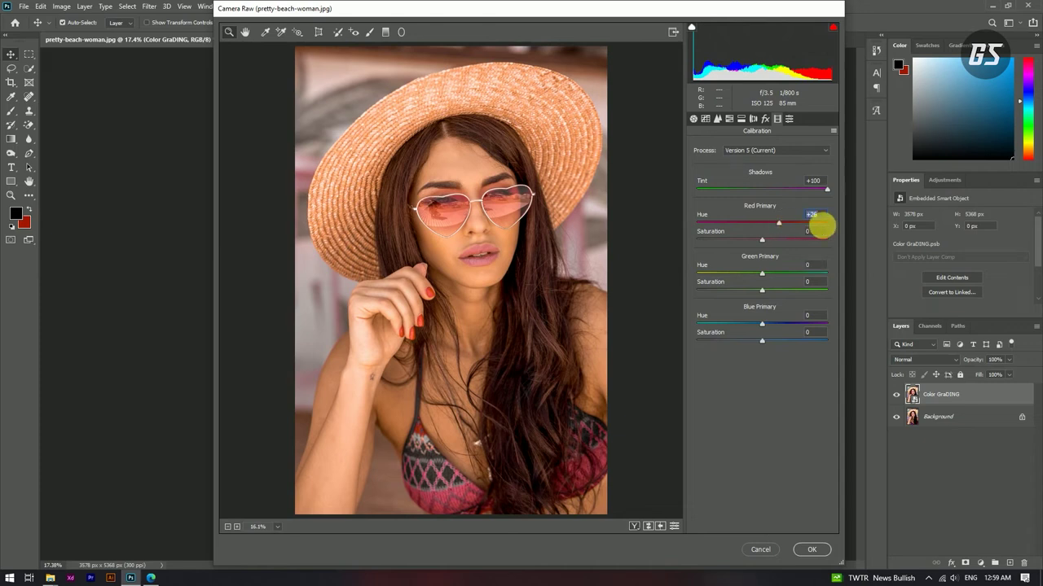
pyautogui.press('Down')
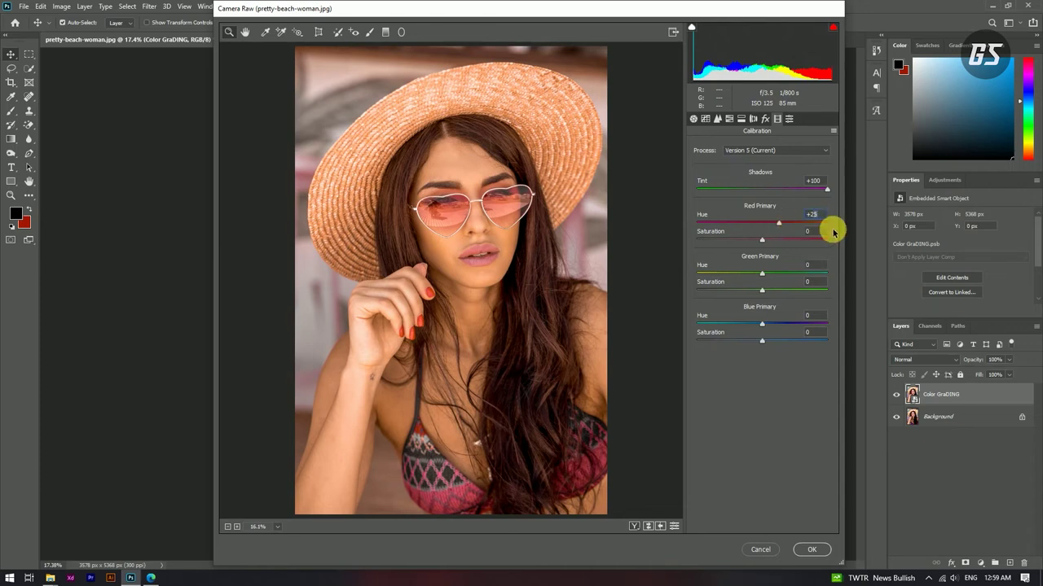
pyautogui.click(818, 237)
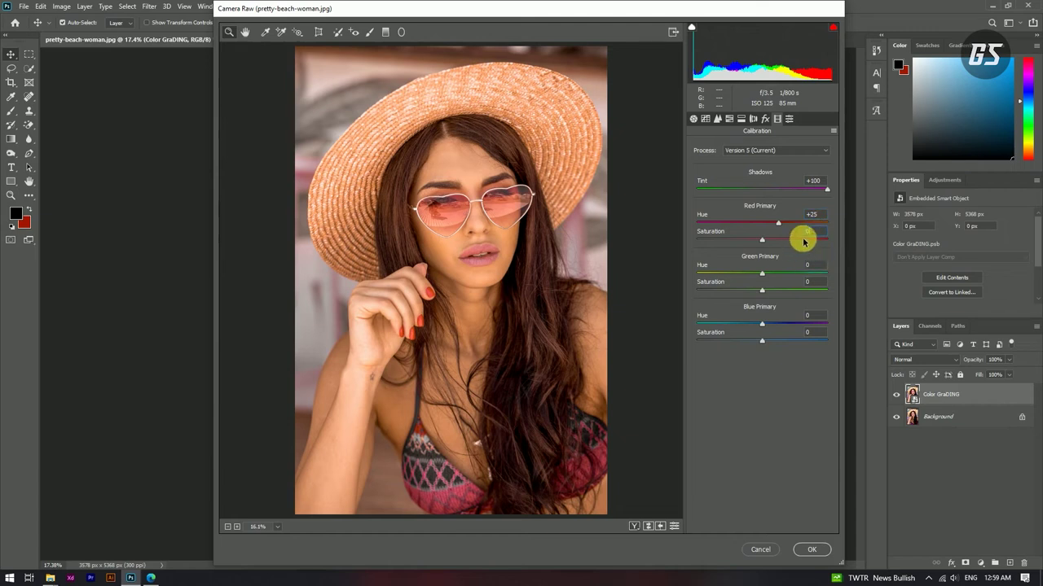
pyautogui.click(809, 234)
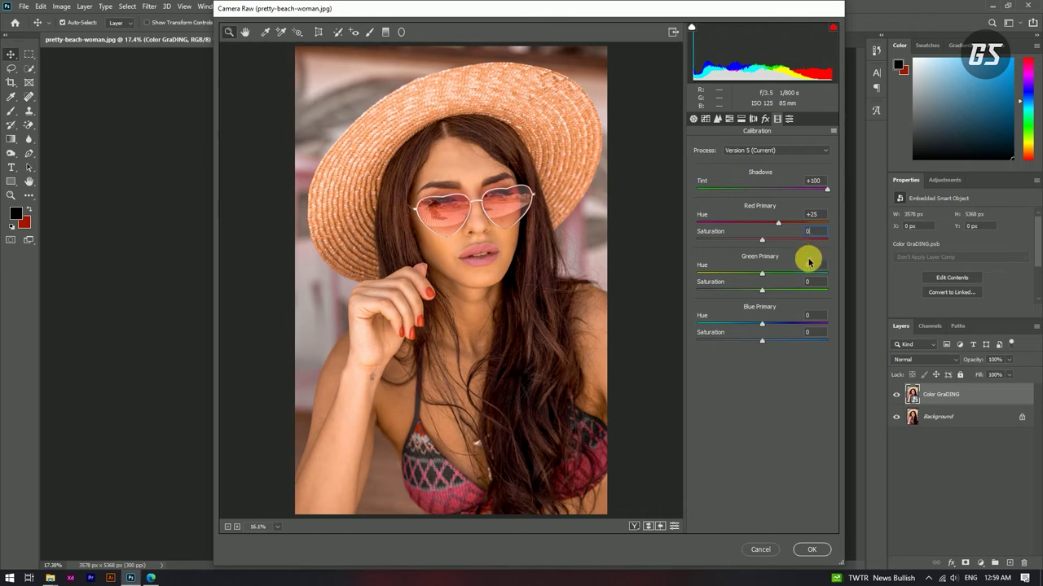
# Set Green Primary Hue +50, Blue Primary Hue +30 and Blue Saturation about -30.
pyautogui.moveTo(761, 273); pyautogui.dragTo(801, 278)
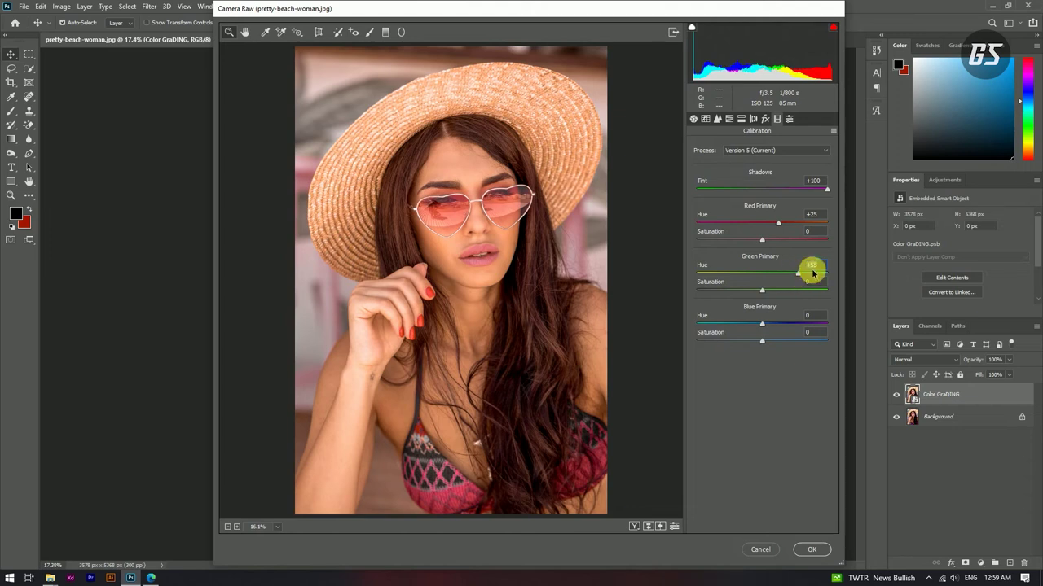
pyautogui.click(815, 265)
pyautogui.write('+50')
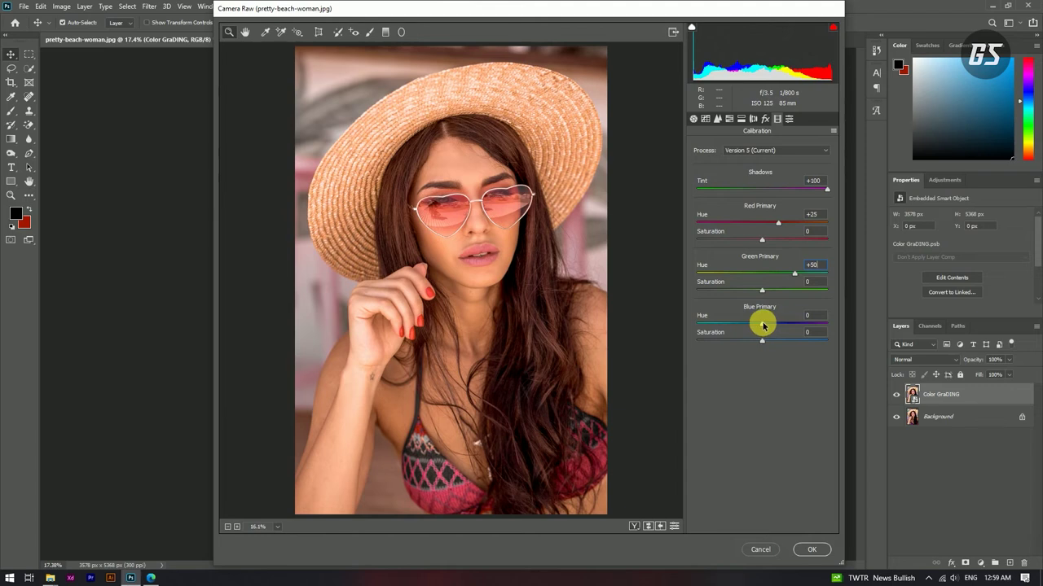
pyautogui.moveTo(763, 326); pyautogui.dragTo(756, 326)
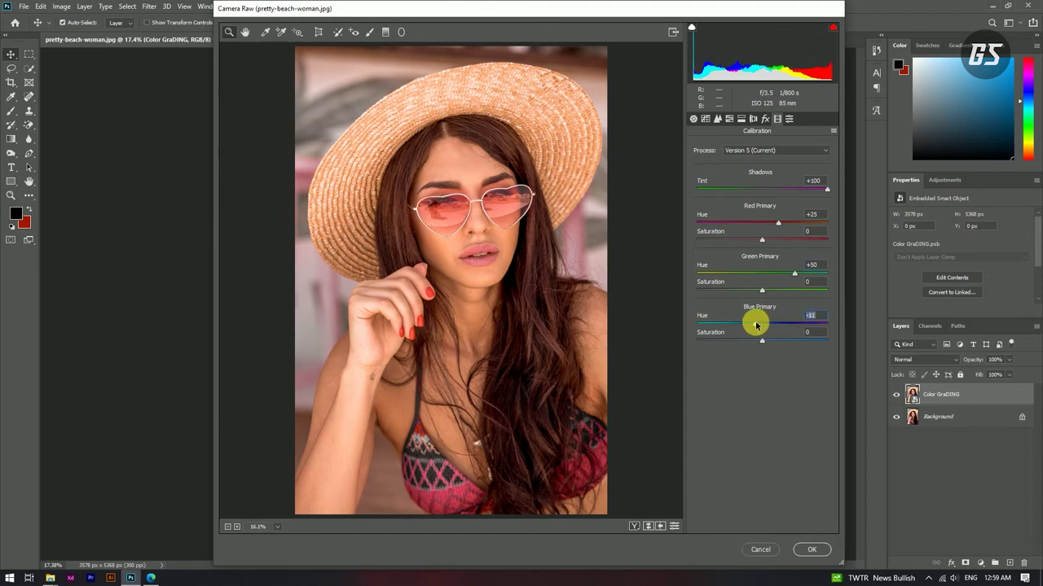
pyautogui.moveTo(756, 326)
pyautogui.mouseDown()
pyautogui.moveTo(801, 328)
pyautogui.moveTo(748, 343)
pyautogui.mouseUp()
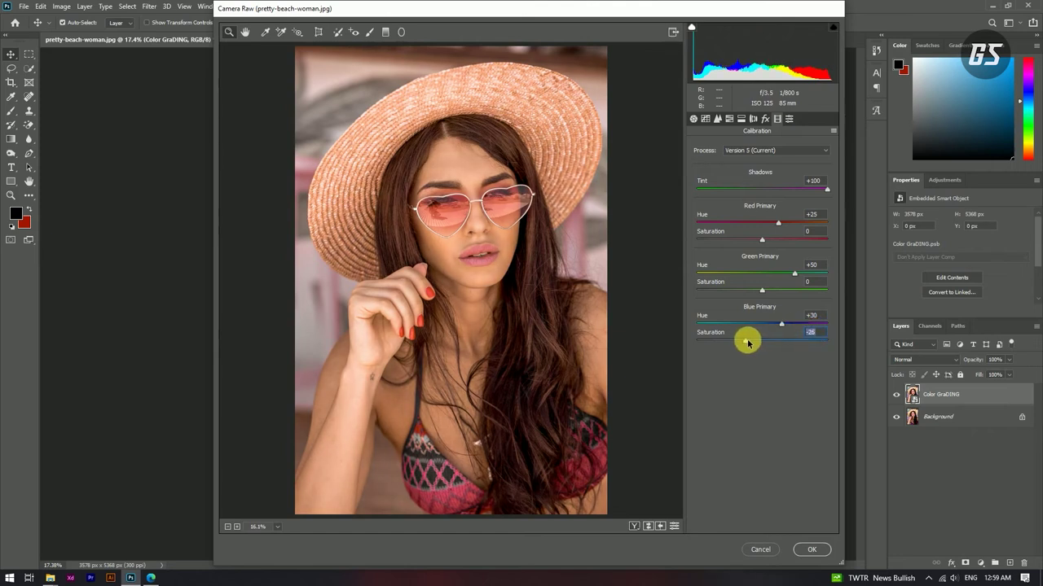
pyautogui.moveTo(743, 342); pyautogui.dragTo(746, 342)
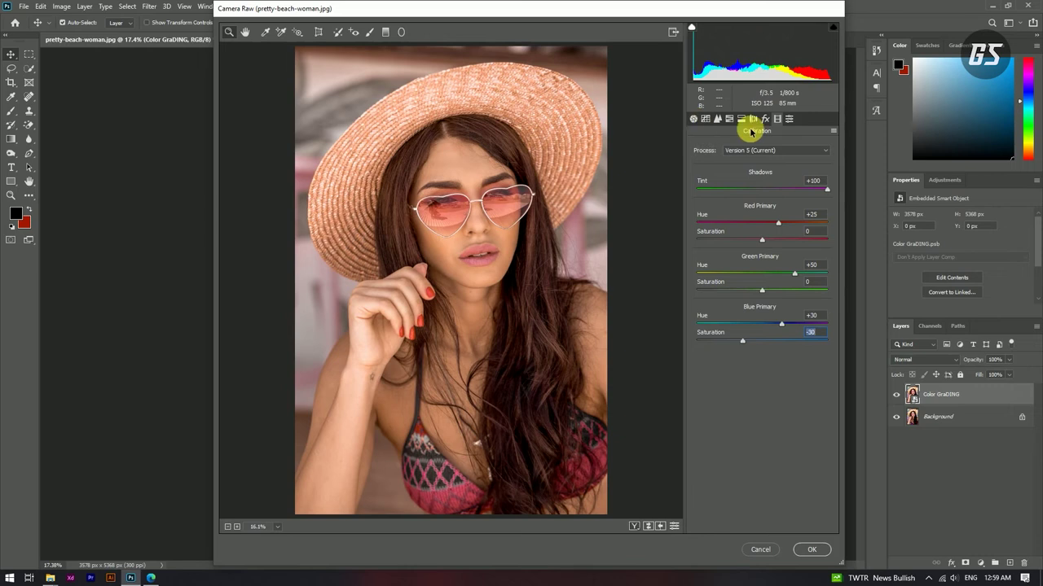
pyautogui.click(783, 118)
# Return to Basic settings (Temperature +17, Tint +15), zoom in on the face, then fit the photo.
pyautogui.click(693, 119)
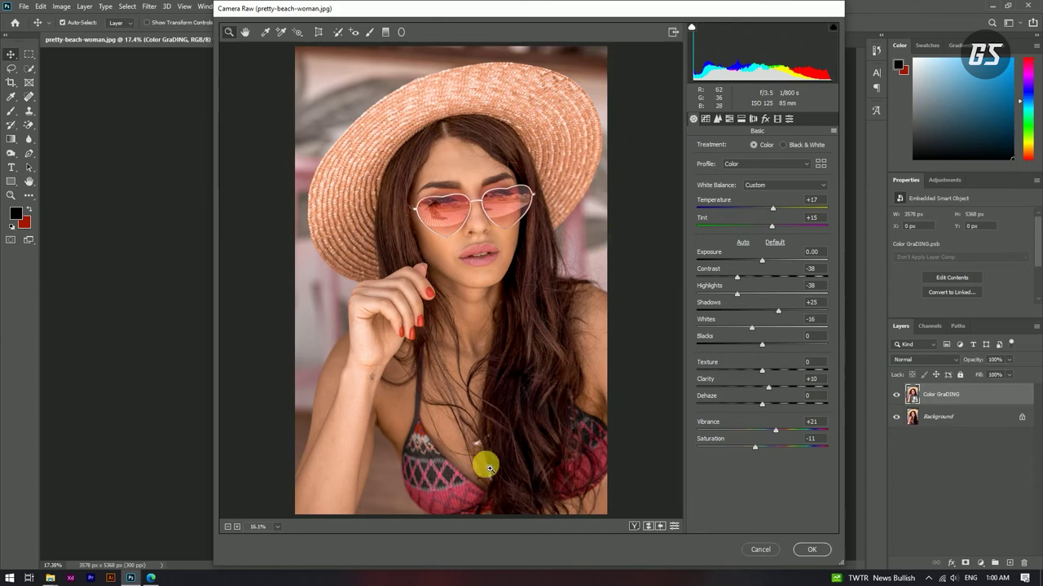
pyautogui.hotkey('ctrl', '+')
pyautogui.click(612, 287)
pyautogui.click(603, 285)
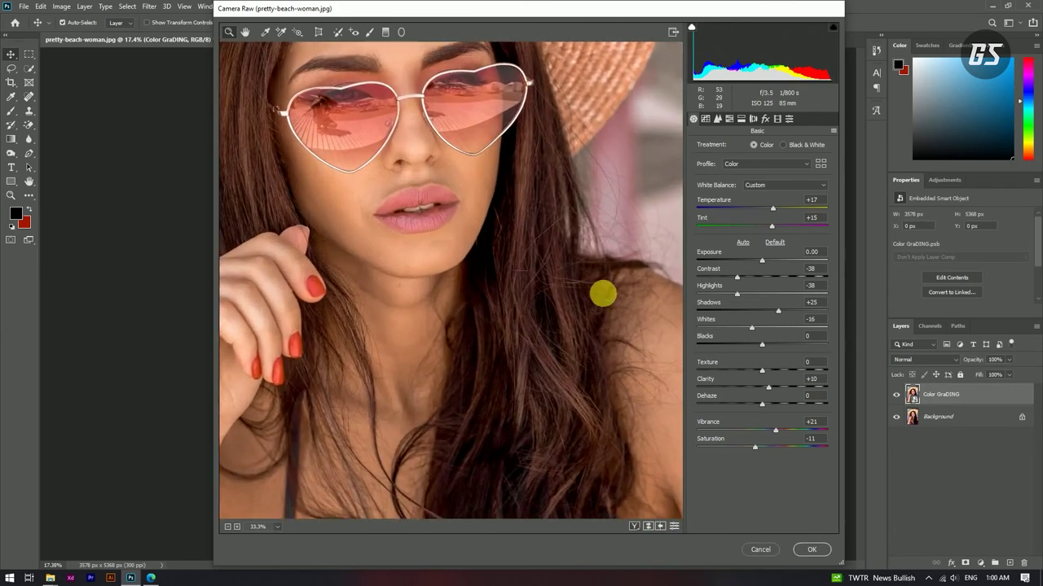
pyautogui.keyDown('alt'); pyautogui.click(607, 298); pyautogui.keyUp('alt')
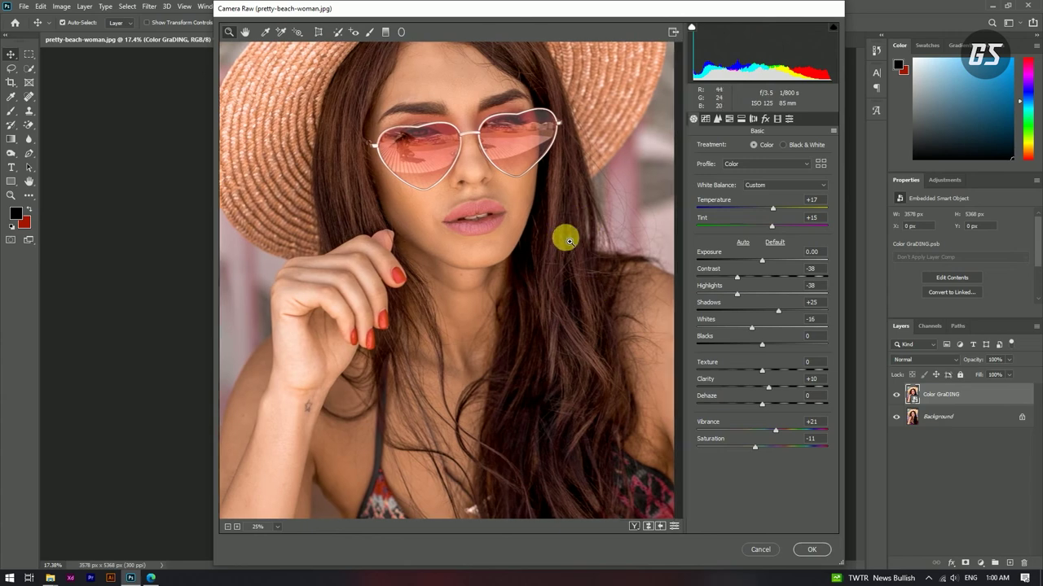
pyautogui.click(228, 527)
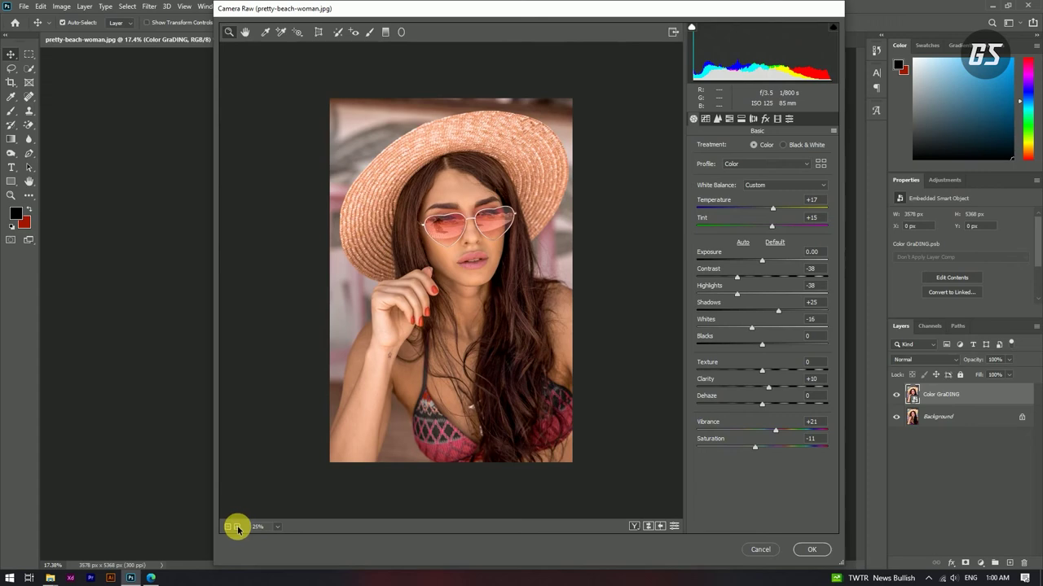
pyautogui.click(237, 526)
pyautogui.keyDown('alt'); pyautogui.click(515, 287); pyautogui.keyUp('alt')
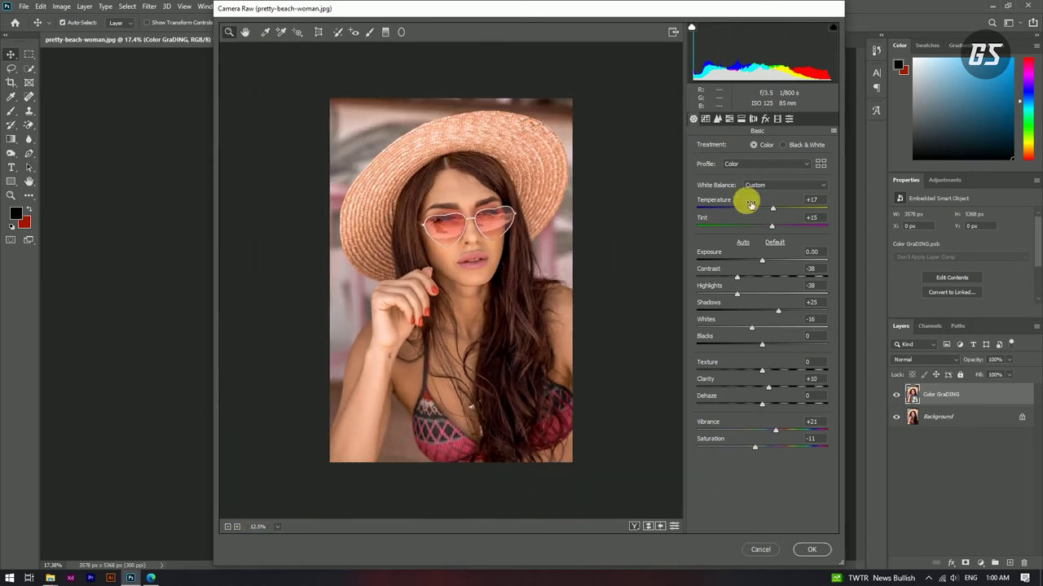
# Save the Camera Raw grade via Save Settings as Brown_tone.xmp beside GreySoul_brown.xmp.
pyautogui.click(832, 131)
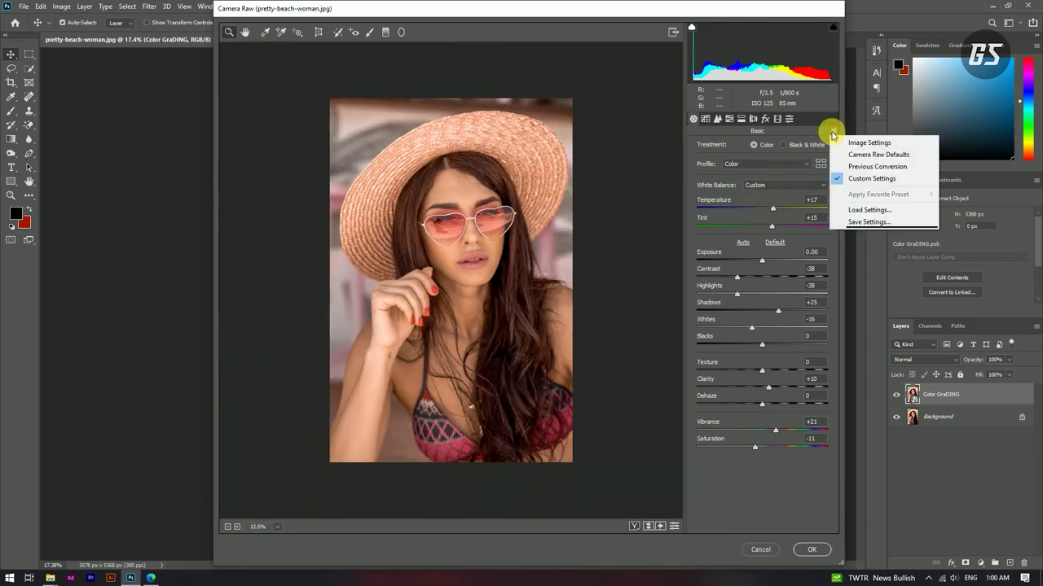
pyautogui.click(858, 222)
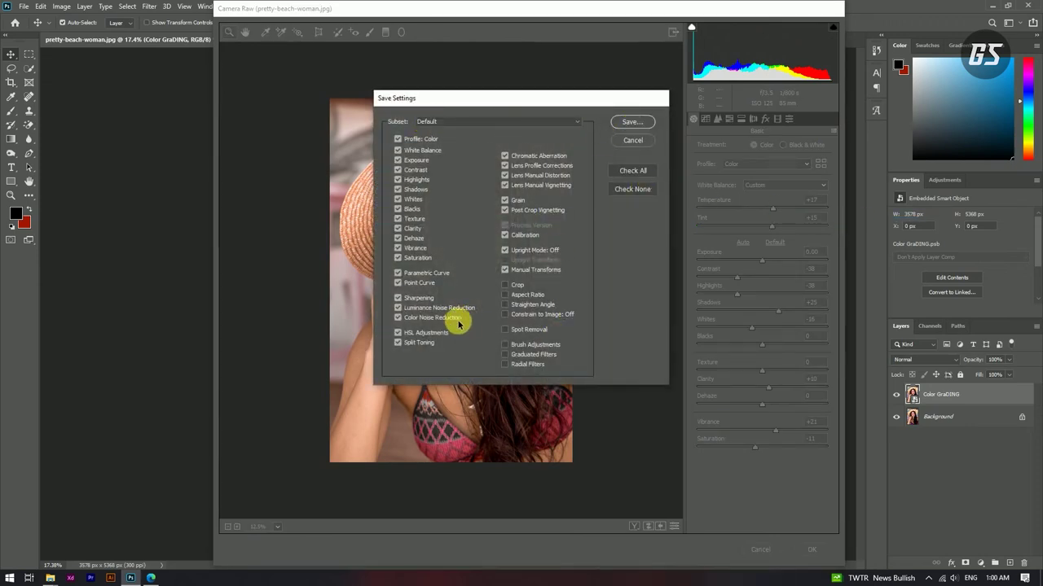
pyautogui.click(618, 121)
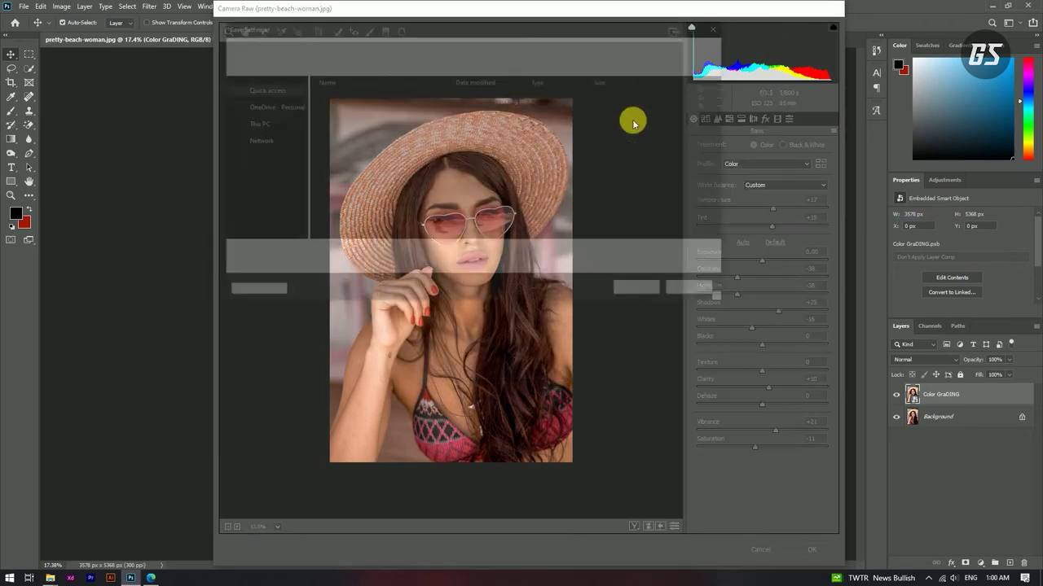
pyautogui.click(316, 254)
pyautogui.moveTo(314, 254); pyautogui.dragTo(277, 248)
pyautogui.write('Bi')
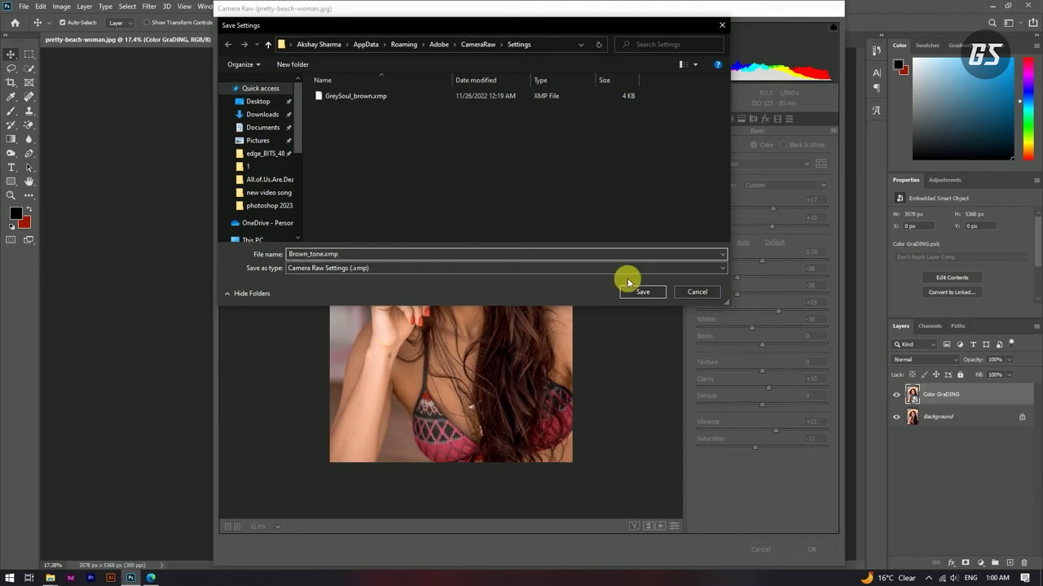
pyautogui.click(647, 292)
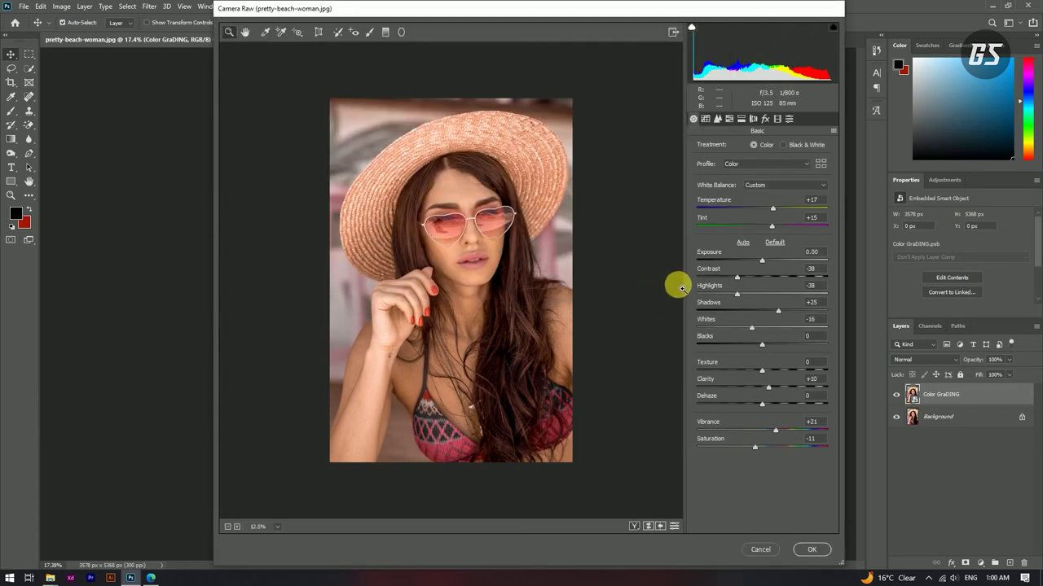
pyautogui.click(807, 551)
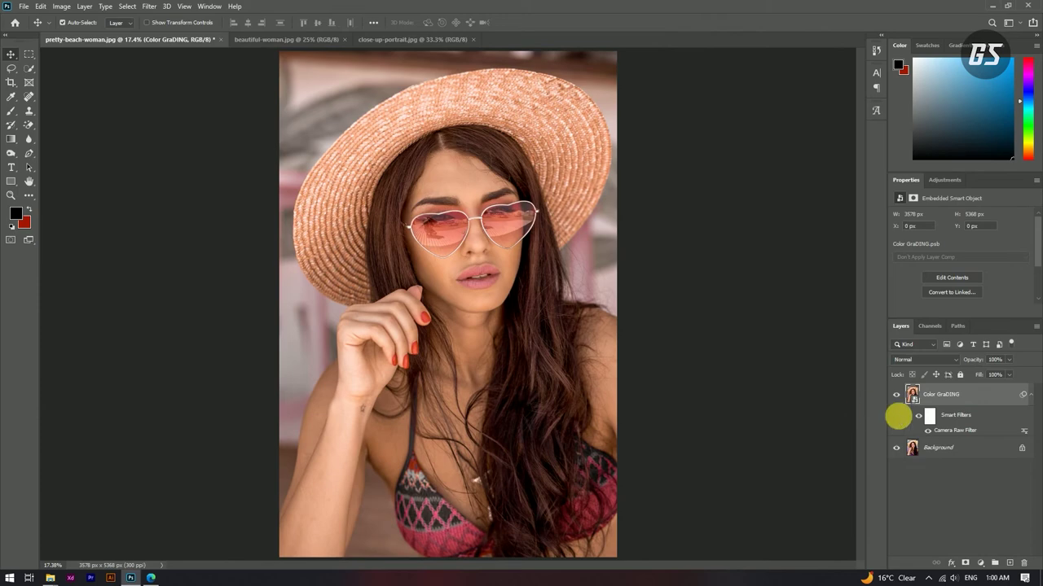
pyautogui.click(896, 396)
pyautogui.click(896, 395)
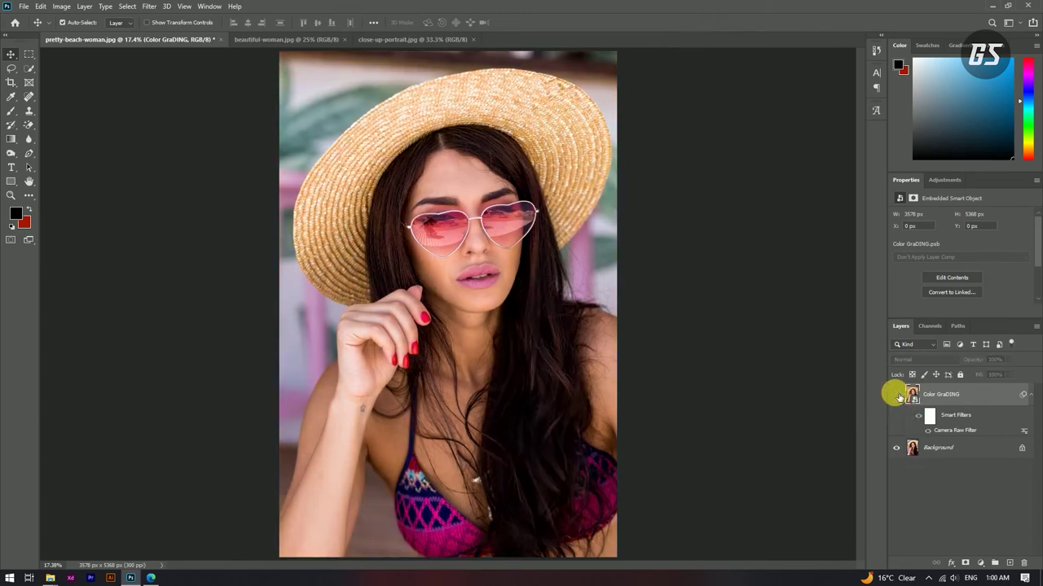
pyautogui.click(896, 395)
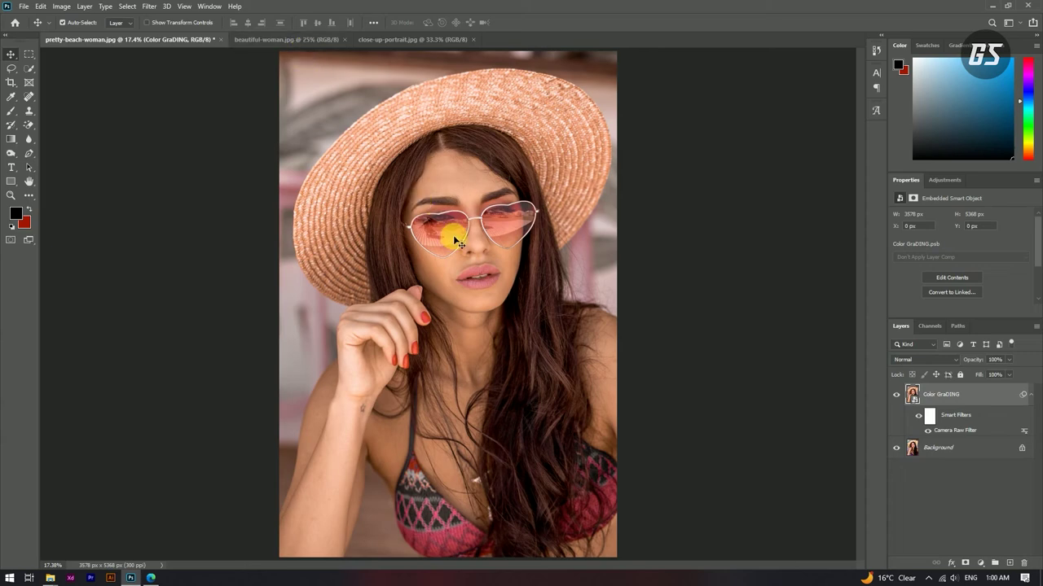
pyautogui.scroll(-2, 448, 232)
pyautogui.scroll(-3, 458, 242)
pyautogui.scroll(3, 457, 242)
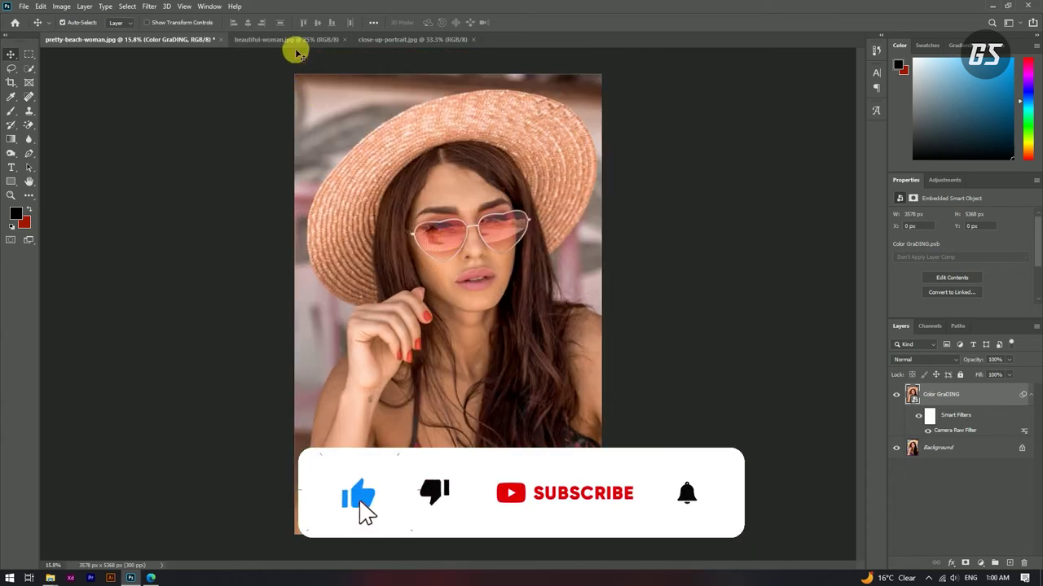
# In beautiful-woman.jpg, duplicate the Background layer and convert the copy to a Smart Object.
pyautogui.click(293, 39)
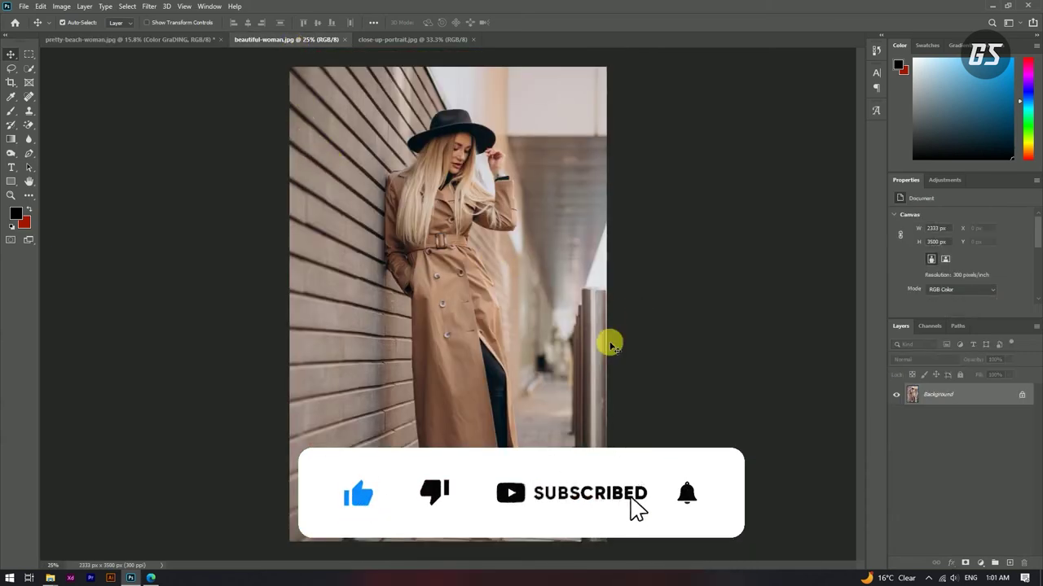
pyautogui.moveTo(993, 395)
pyautogui.mouseDown()
pyautogui.moveTo(1020, 542)
pyautogui.moveTo(1010, 562)
pyautogui.mouseUp()
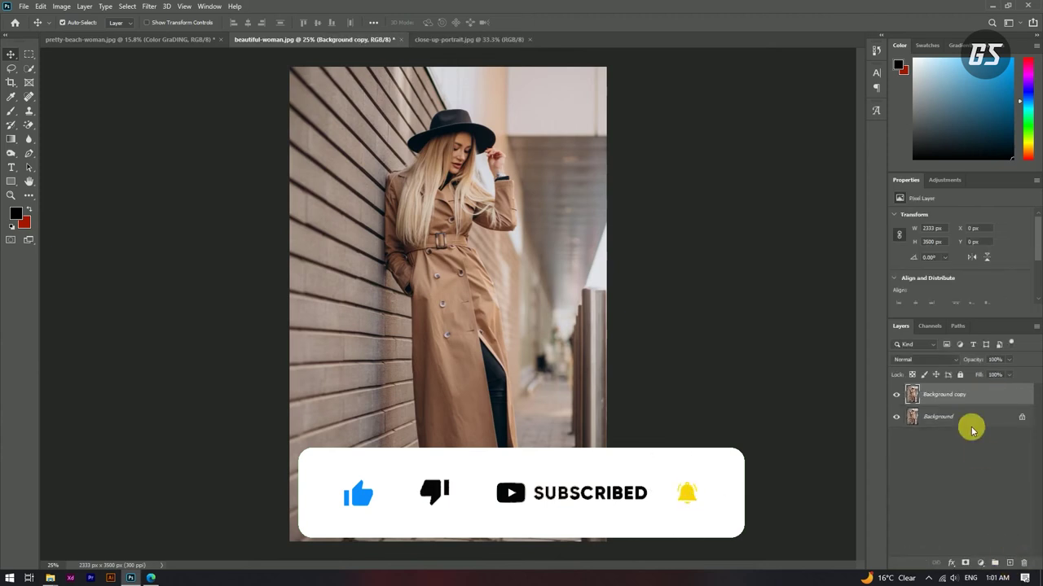
pyautogui.rightClick(954, 395)
pyautogui.click(850, 260)
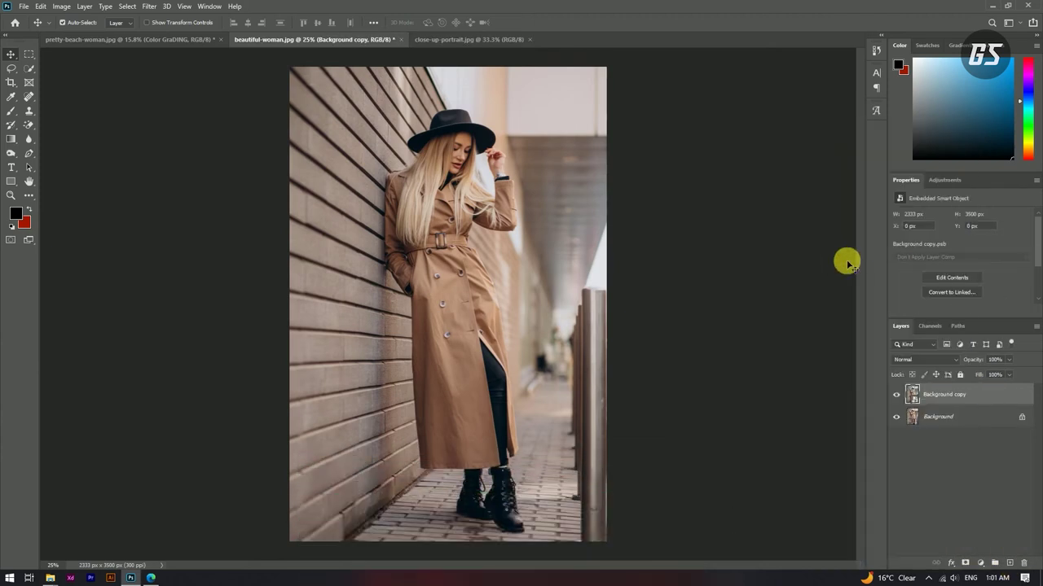
# Apply a Camera Raw Filter to Background copy using the loaded Brown_tone.xmp settings.
pyautogui.click(149, 6)
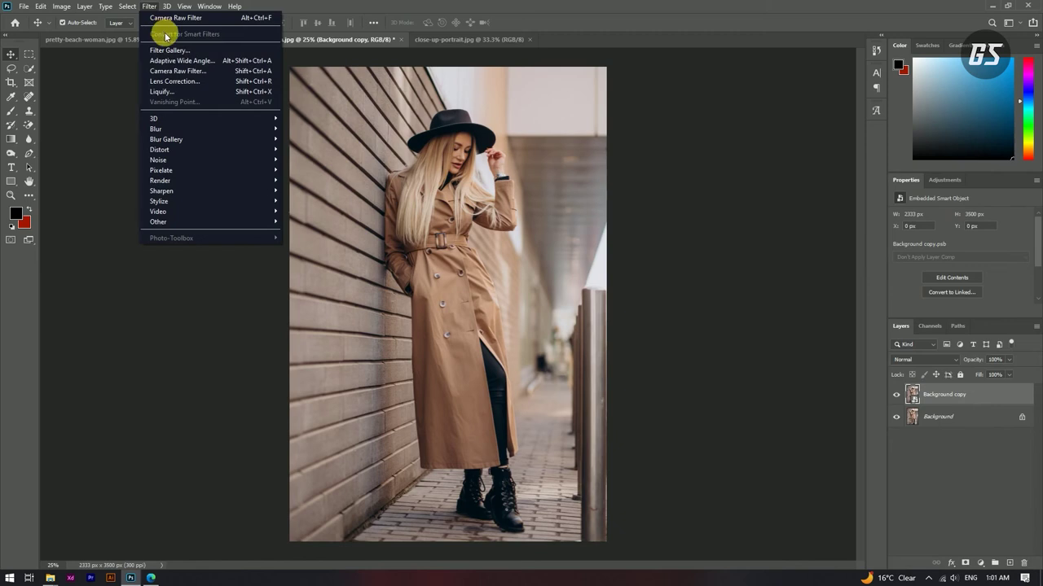
pyautogui.click(192, 72)
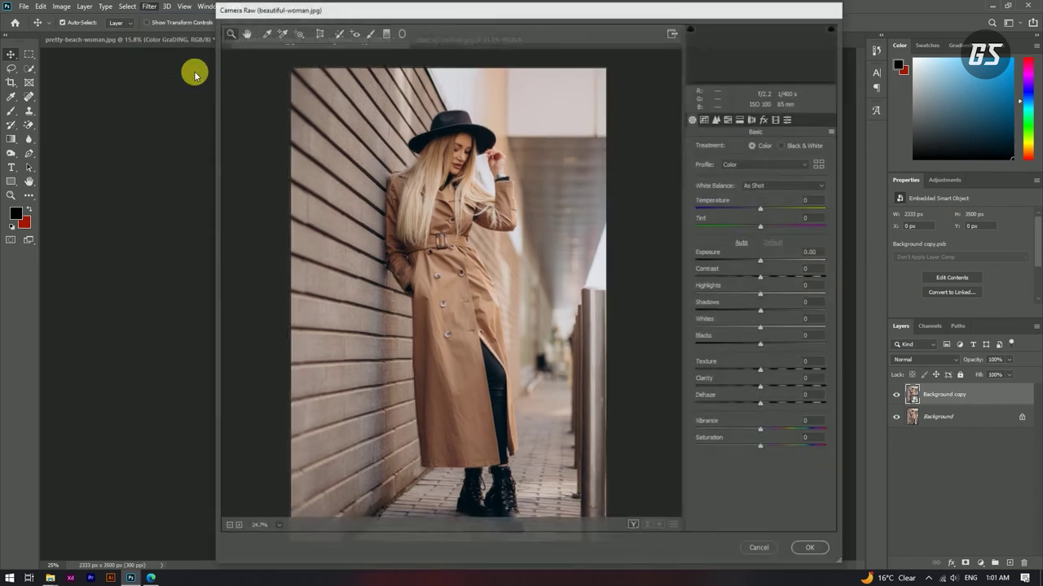
pyautogui.click(833, 133)
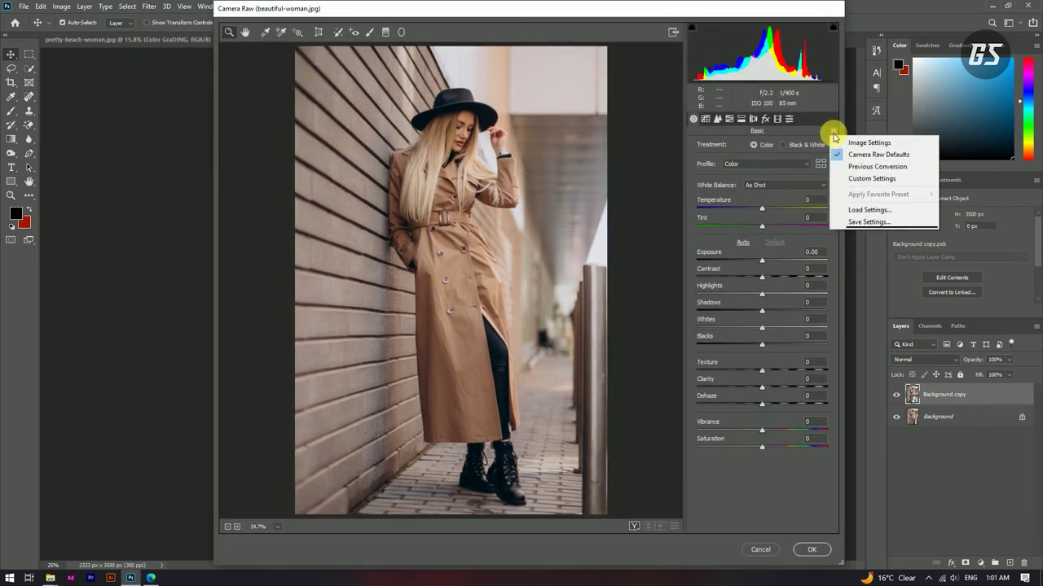
pyautogui.click(885, 212)
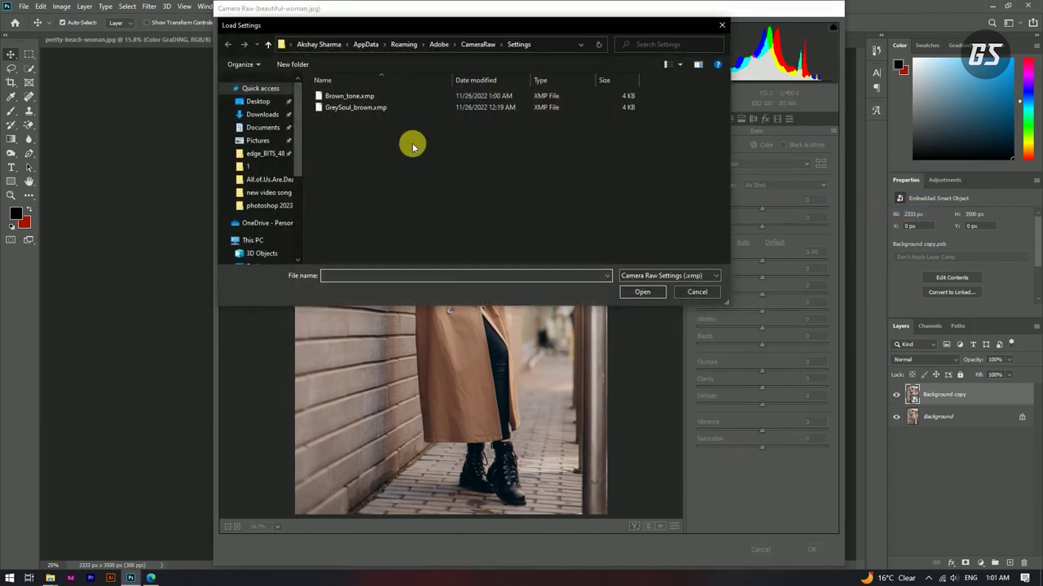
pyautogui.moveTo(355, 107)
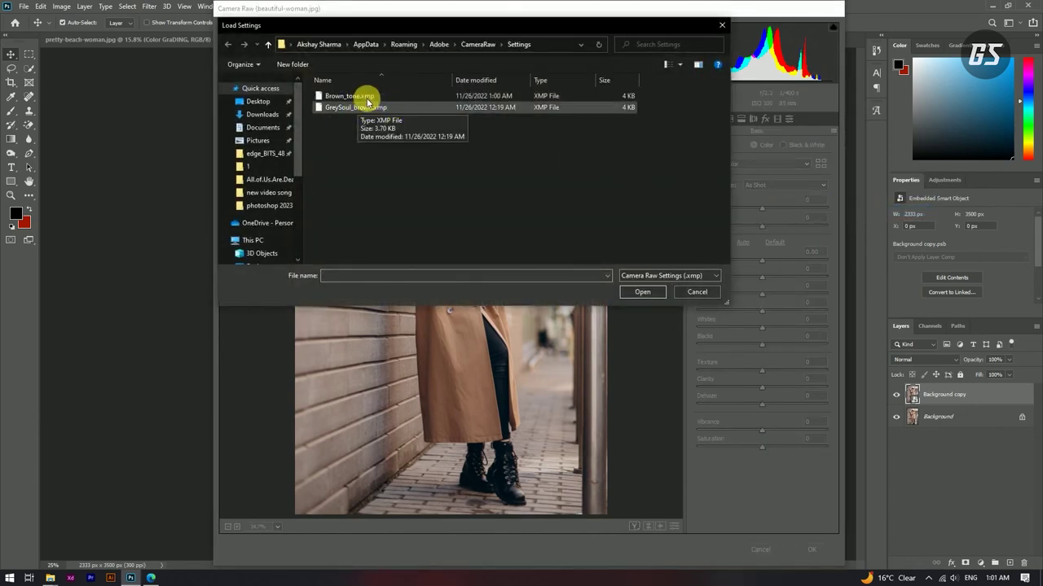
pyautogui.click(371, 98)
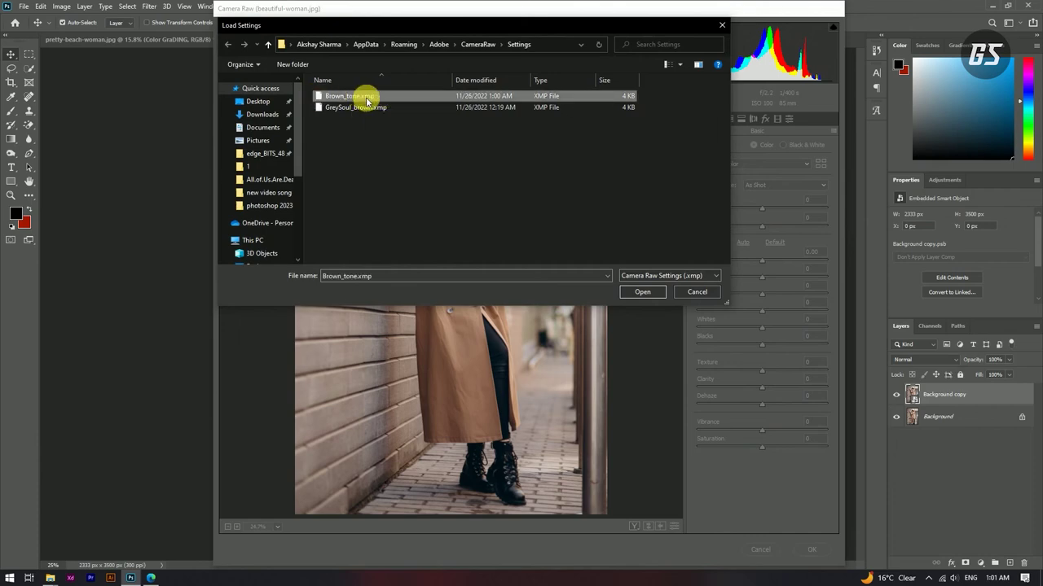
pyautogui.click(643, 291)
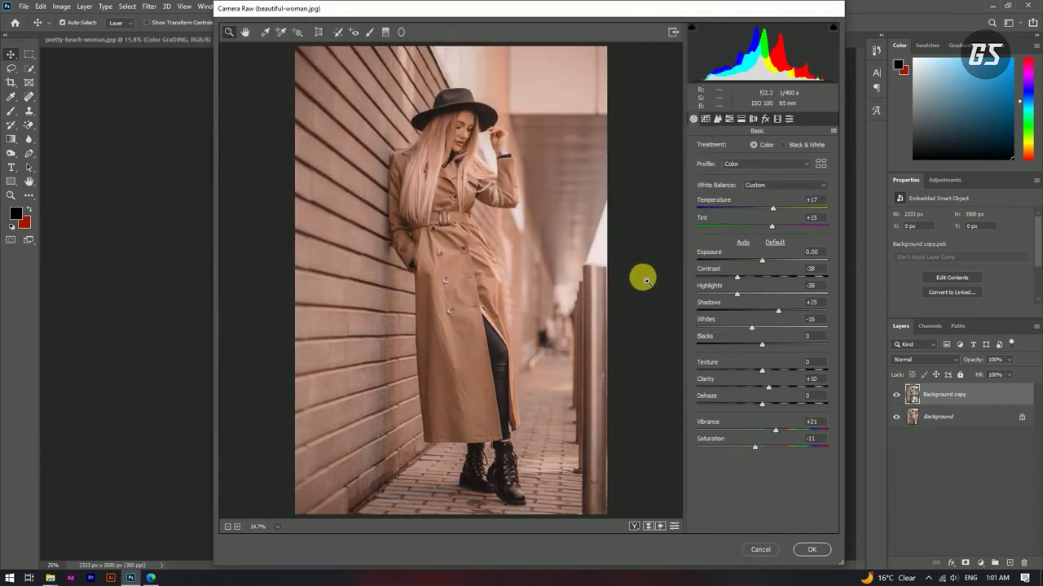
pyautogui.click(811, 549)
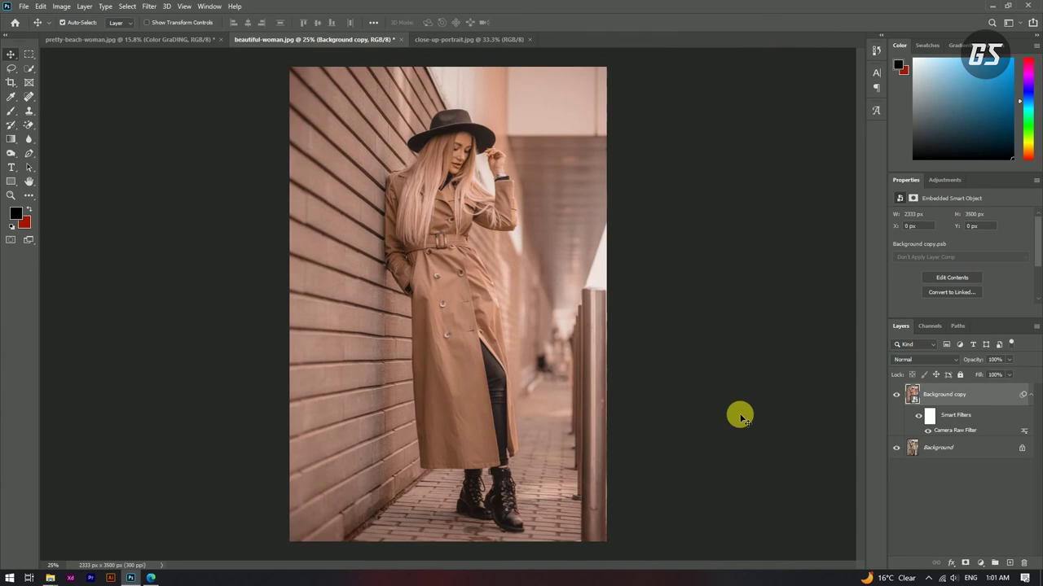
# Toggle Background copy visibility to compare before and after, then move to close-up-portrait.jpg.
pyautogui.click(896, 394)
pyautogui.click(896, 394)
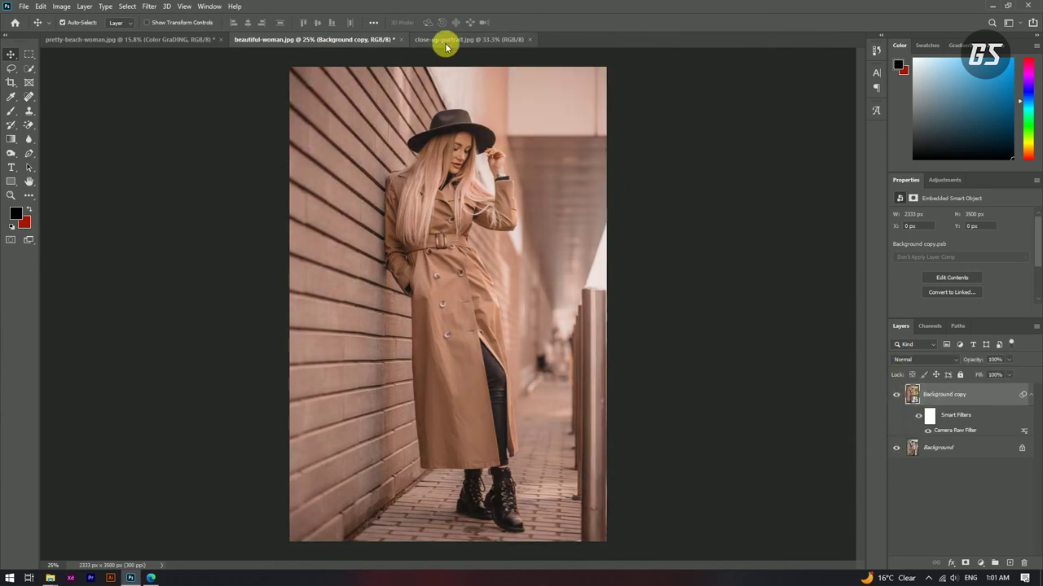
pyautogui.click(456, 39)
# Duplicate the close-up portrait's Background layer and convert the copy to a Smart Object.
pyautogui.moveTo(975, 399); pyautogui.dragTo(1010, 564)
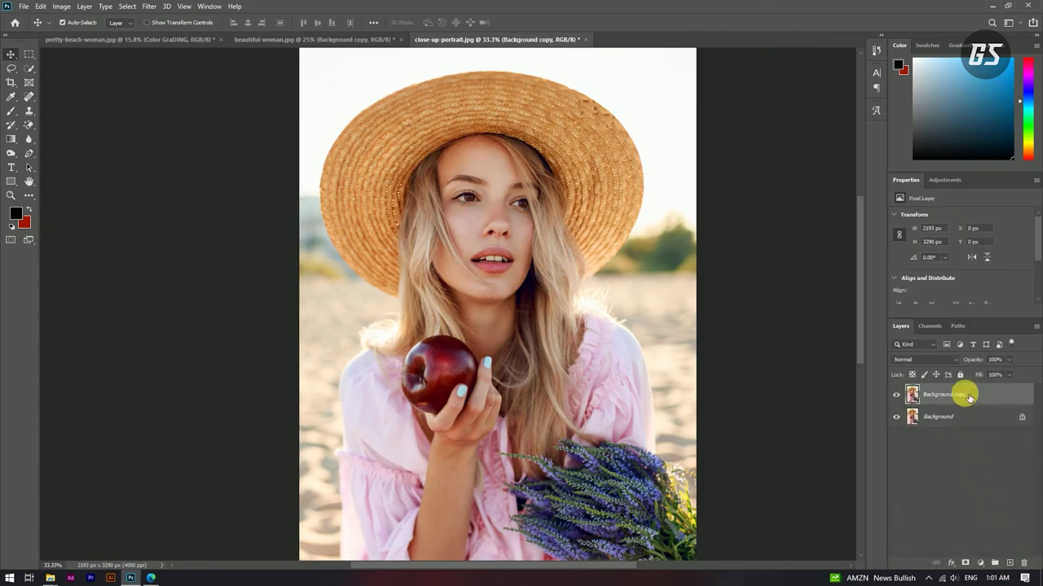
pyautogui.rightClick(969, 397)
pyautogui.click(854, 255)
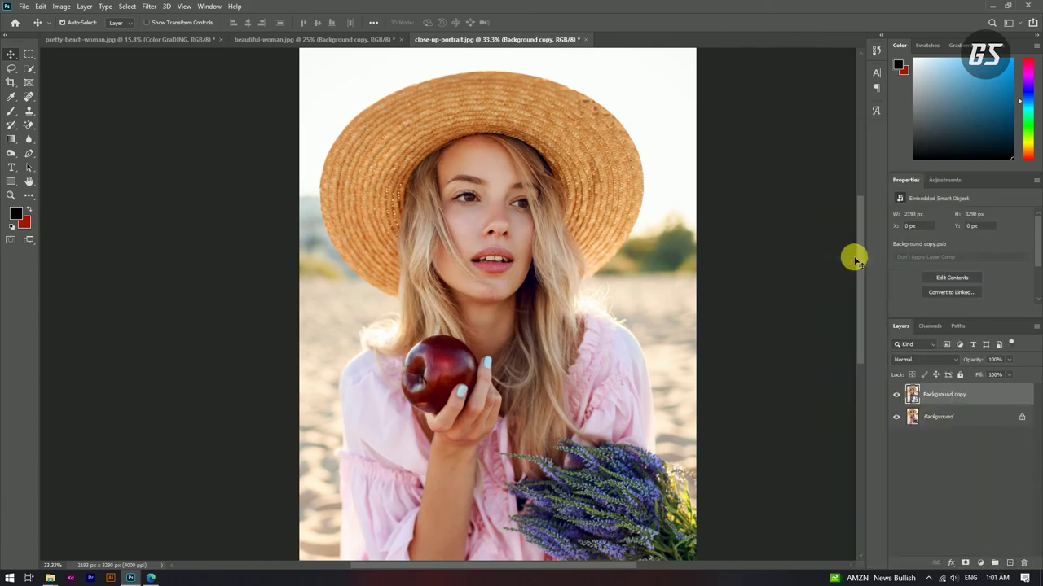
# Apply a Camera Raw Filter to Background copy using the loaded Brown_tone.xmp settings.
pyautogui.click(148, 8)
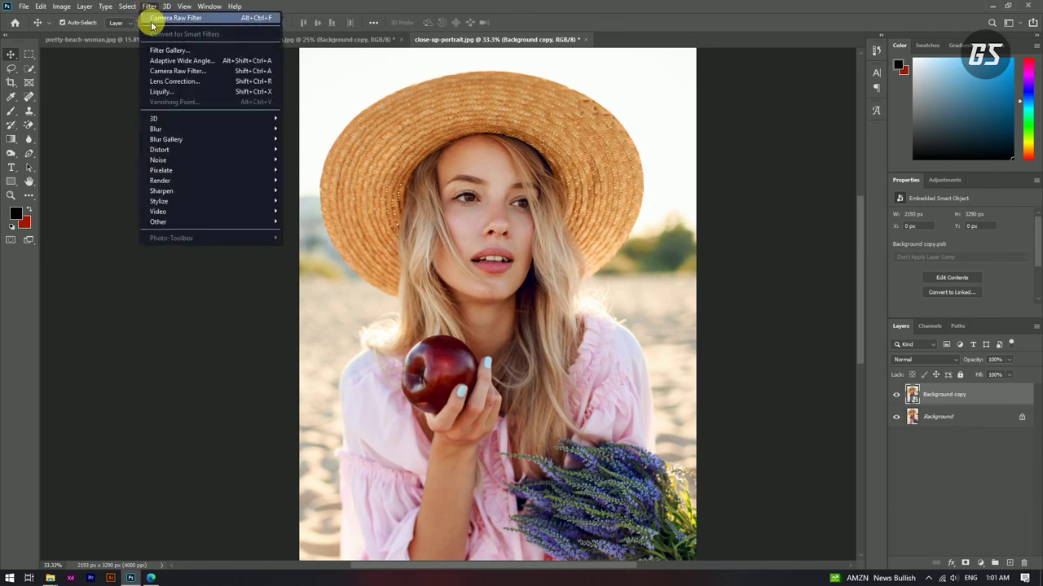
pyautogui.click(177, 67)
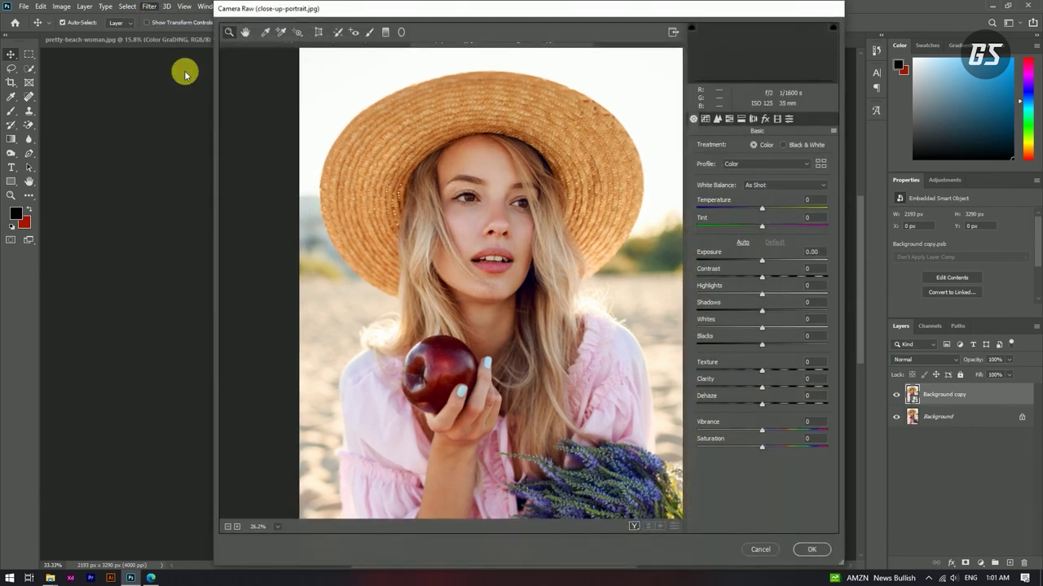
pyautogui.click(833, 144)
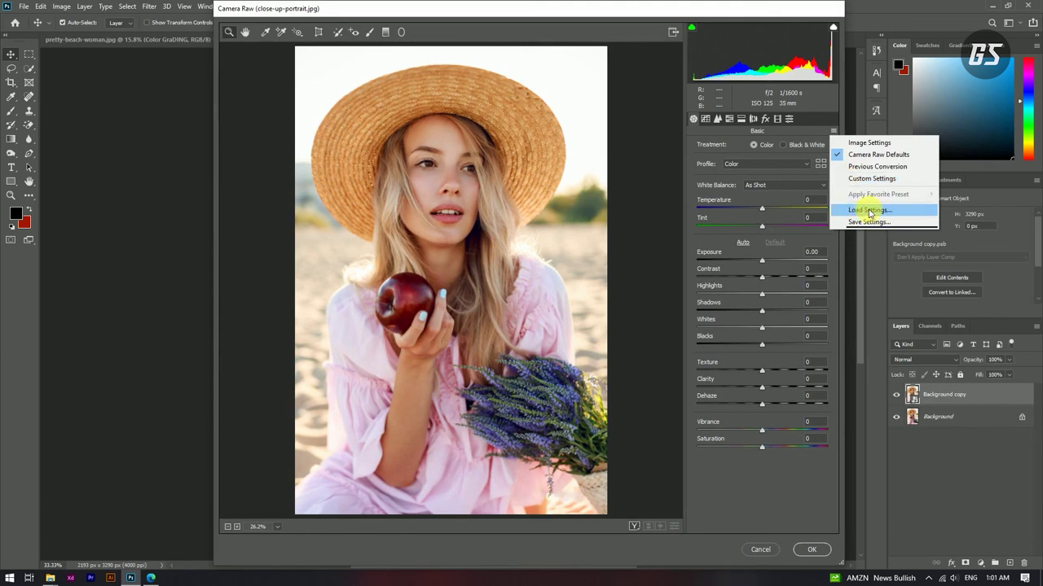
pyautogui.click(869, 211)
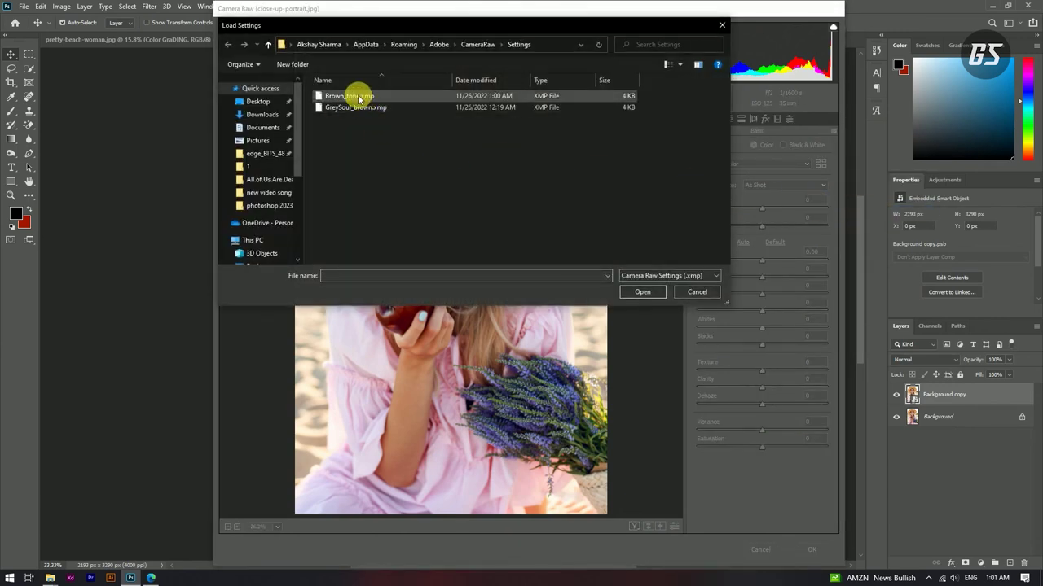
pyautogui.click(420, 99)
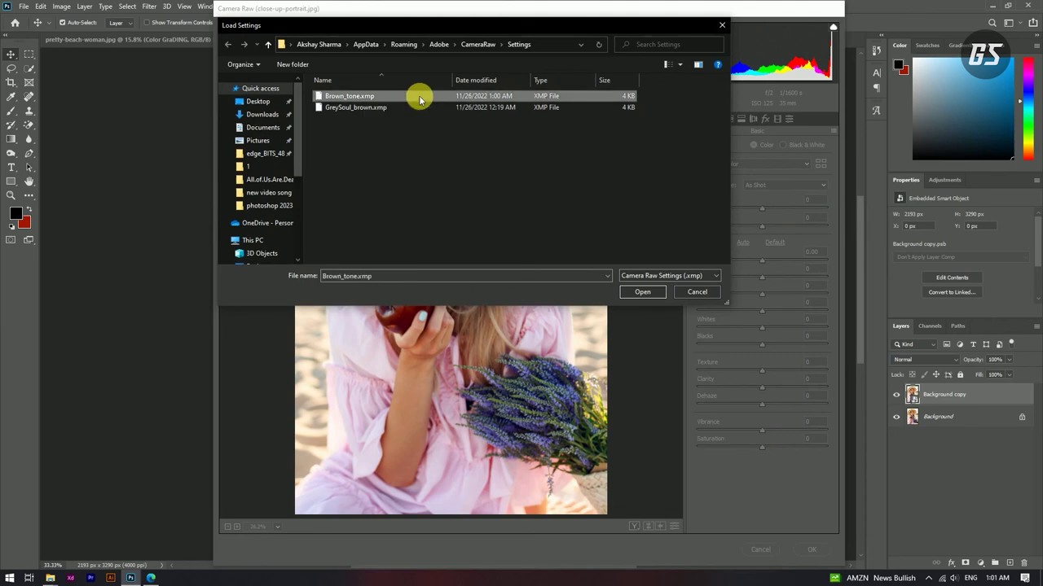
pyautogui.click(651, 291)
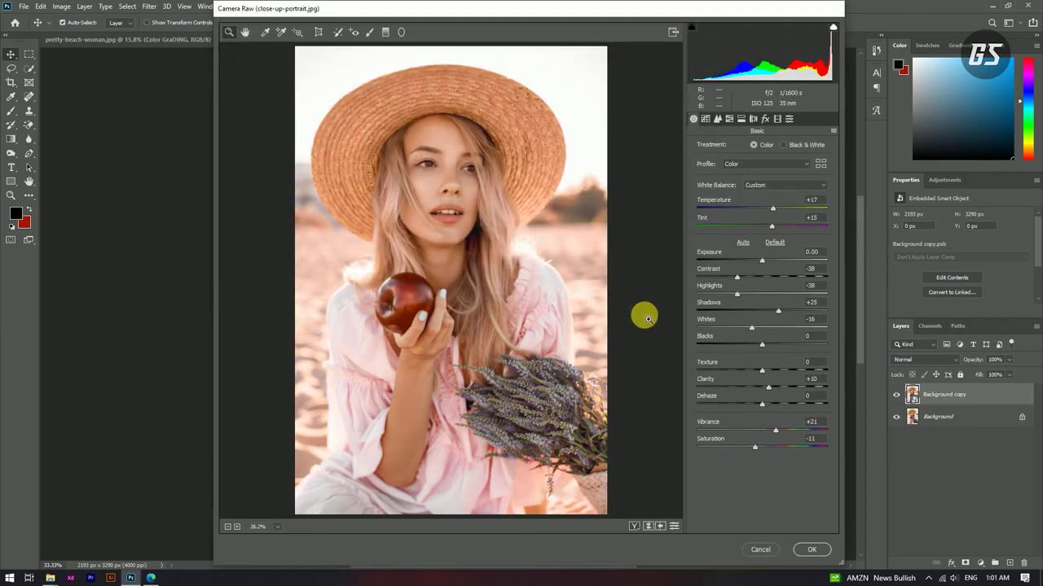
pyautogui.click(822, 549)
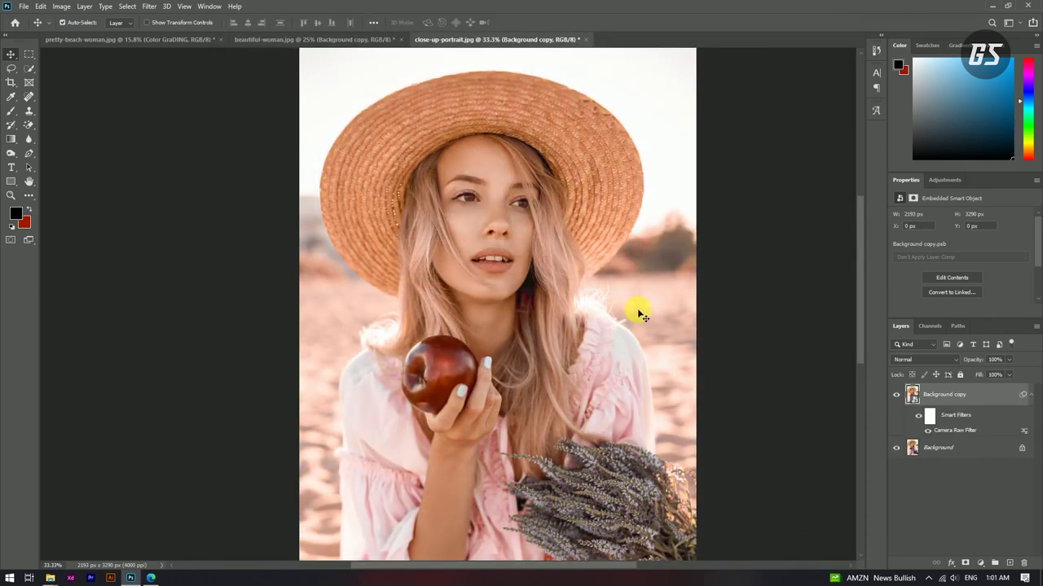
# Toggle Background copy to compare the close-up's grade, then return to pretty-beach-woman.jpg.
pyautogui.click(898, 397)
pyautogui.click(897, 397)
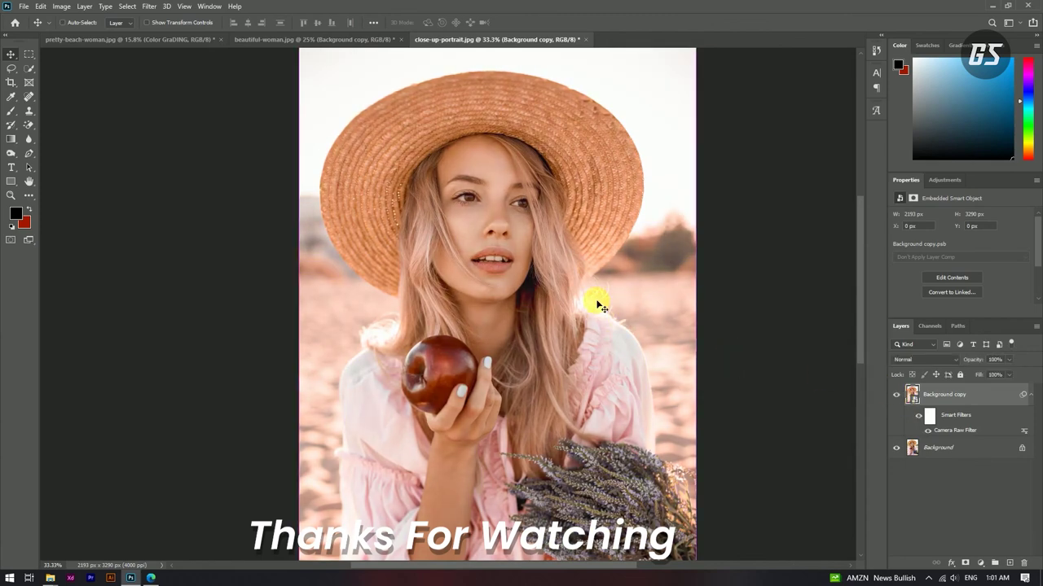
pyautogui.hscroll(1, 597, 304)
pyautogui.scroll(-1, 597, 304)
pyautogui.scroll(-1, 514, 279)
pyautogui.scroll(1, 489, 266)
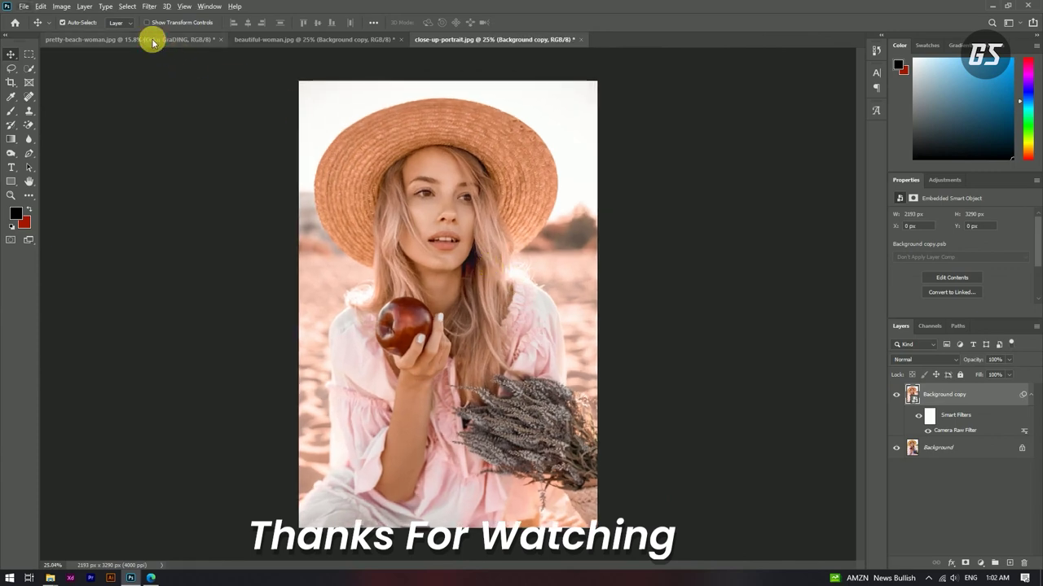
pyautogui.click(149, 38)
pyautogui.scroll(1, 629, 262)
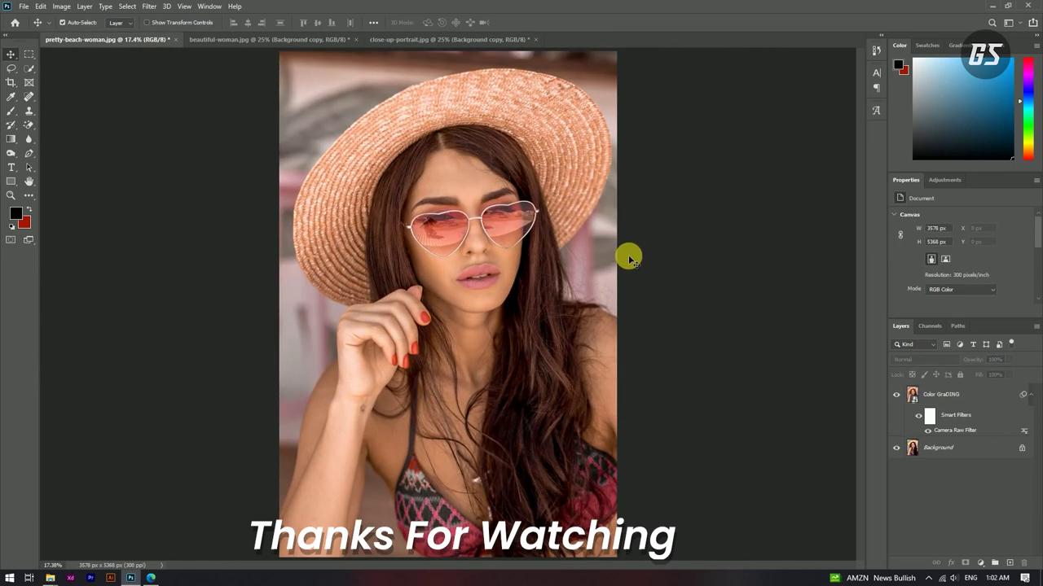